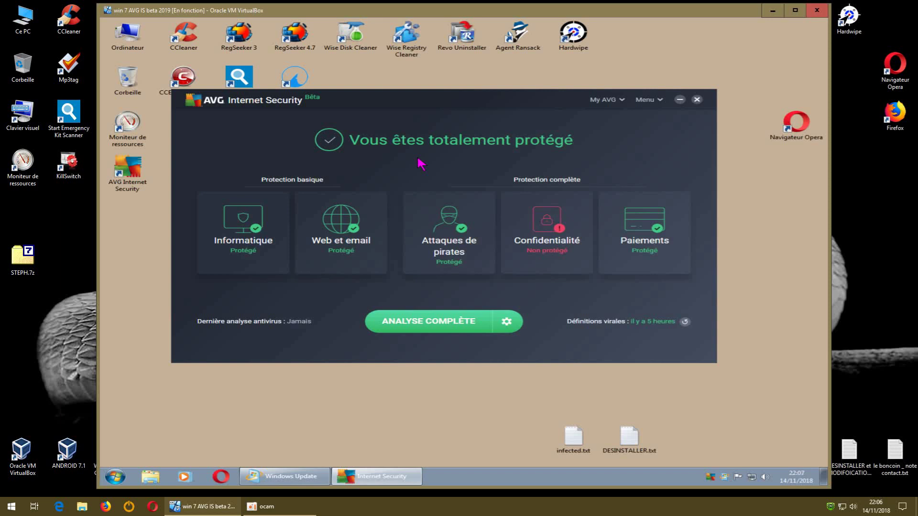
Open the AVG settings in an enlarged window and enable the search for potentially unwanted applications (API) in the general settings.
{"action": "left_click_drag", "start_coordinate": [486, 105], "coordinate": [514, 120]}
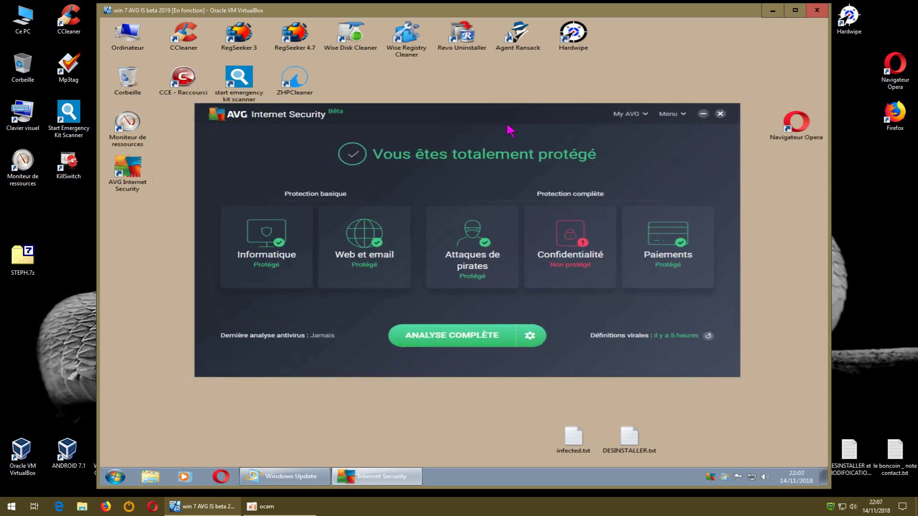
{"action": "left_click", "coordinate": [671, 116]}
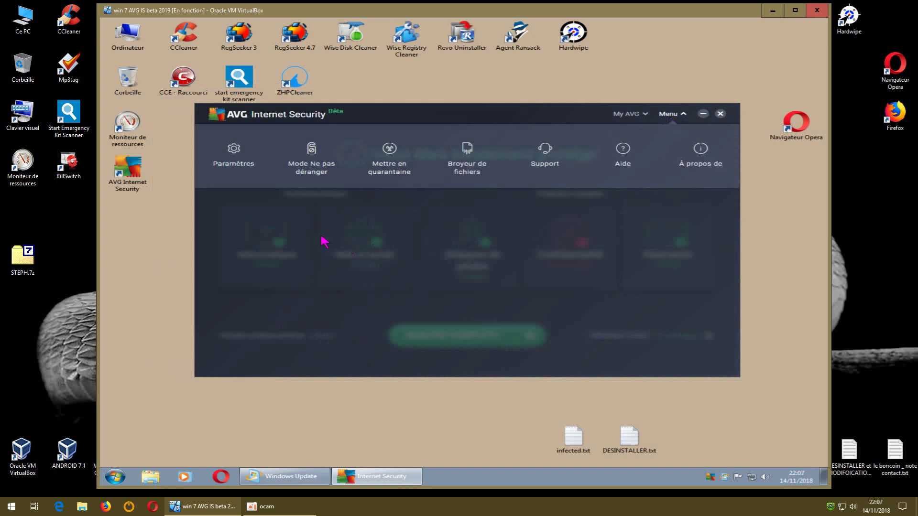
{"action": "left_click", "coordinate": [235, 164]}
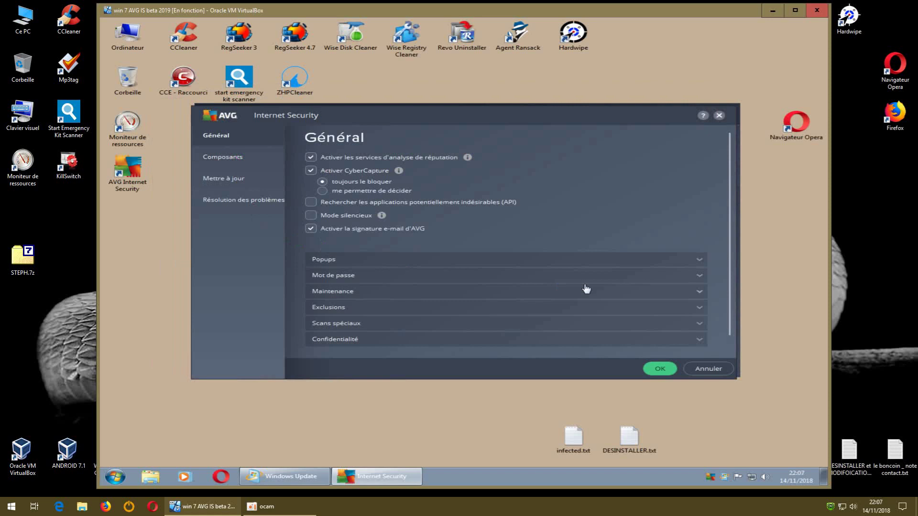
{"action": "left_click_drag", "start_coordinate": [565, 115], "coordinate": [554, 88]}
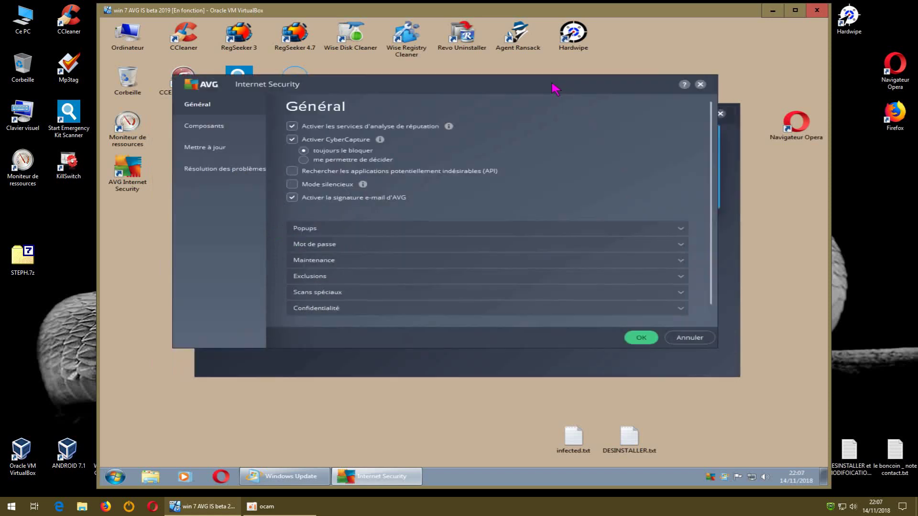
{"action": "left_click_drag", "start_coordinate": [715, 347], "coordinate": [775, 460]}
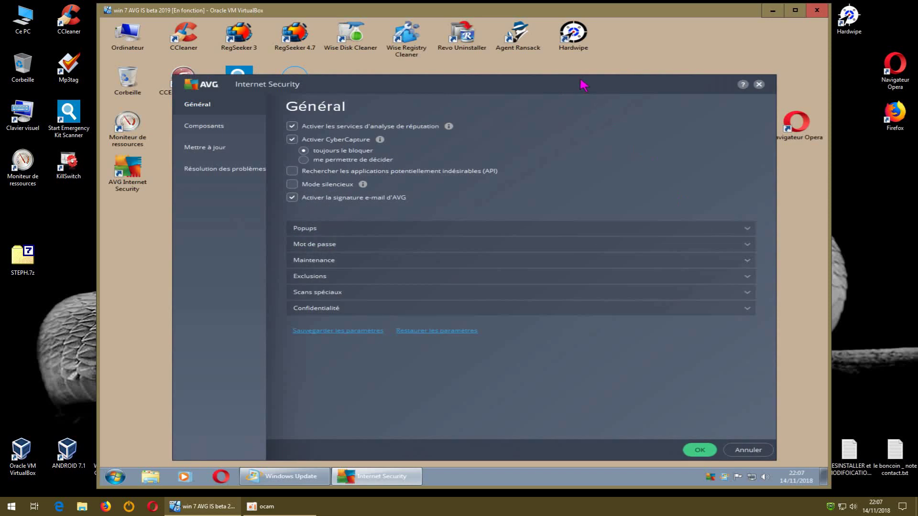
{"action": "left_click_drag", "start_coordinate": [576, 86], "coordinate": [541, 38]}
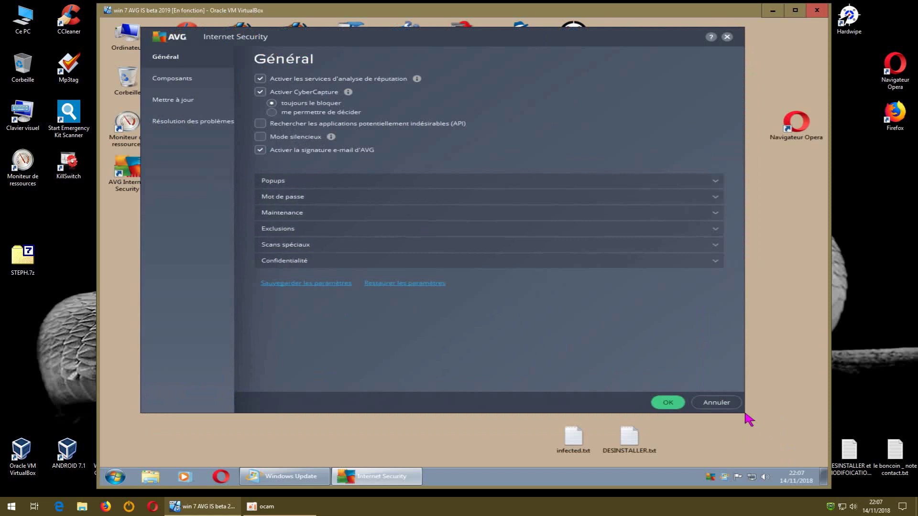
{"action": "left_click_drag", "start_coordinate": [744, 412], "coordinate": [779, 461]}
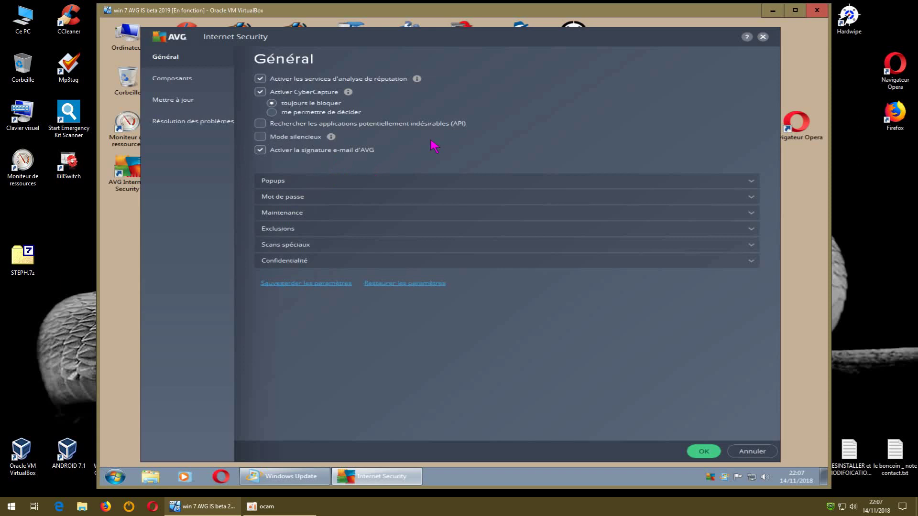
{"action": "left_click", "coordinate": [260, 123]}
Open the customization settings of the Agent des fichiers component and enlarge their window.
{"action": "left_click", "coordinate": [179, 85]}
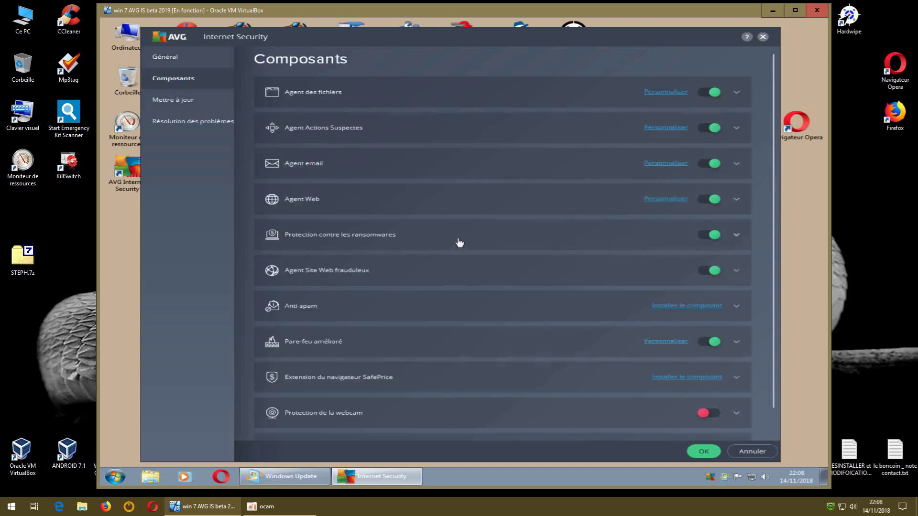
{"action": "scroll", "coordinate": [769, 286], "scroll_direction": "down", "scroll_amount": 2}
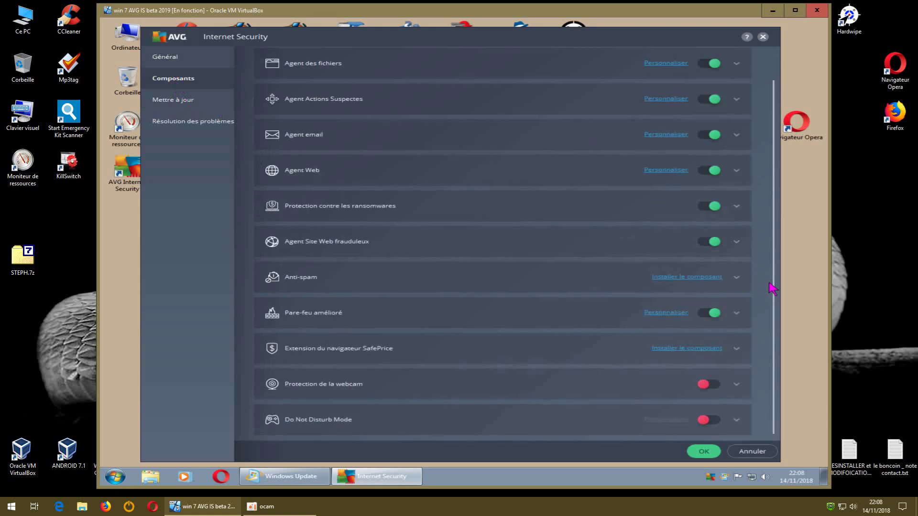
{"action": "scroll", "coordinate": [771, 288], "scroll_direction": "up", "scroll_amount": 2}
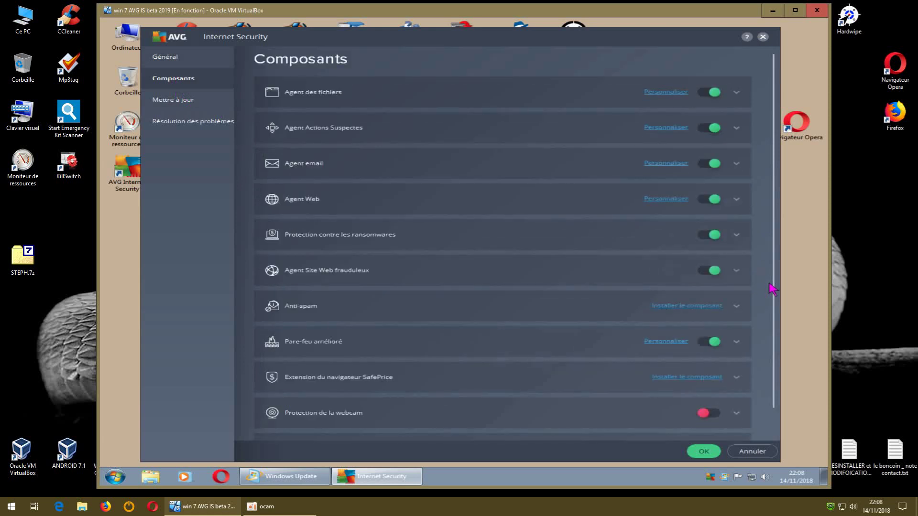
{"action": "scroll", "coordinate": [771, 288], "scroll_direction": "down", "scroll_amount": 2}
{"action": "scroll", "coordinate": [771, 289], "scroll_direction": "up", "scroll_amount": 2}
{"action": "left_click", "coordinate": [327, 98]}
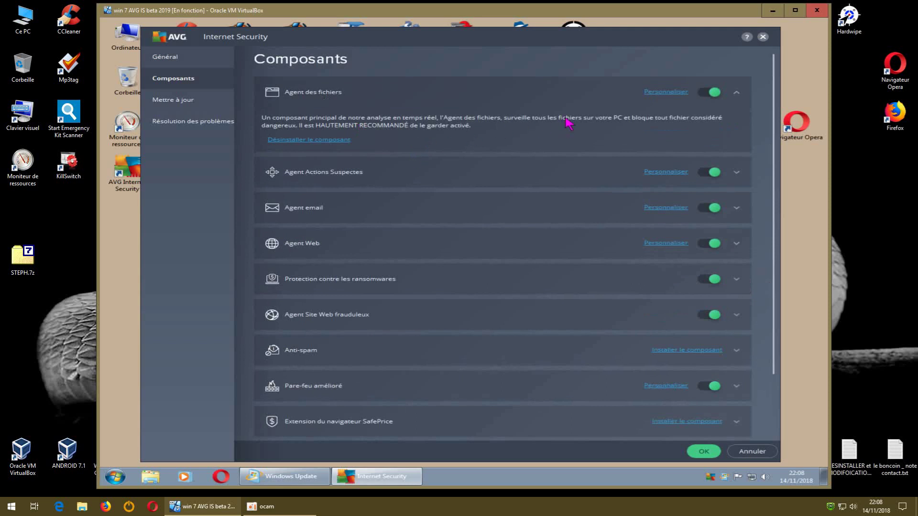
{"action": "left_click", "coordinate": [673, 96]}
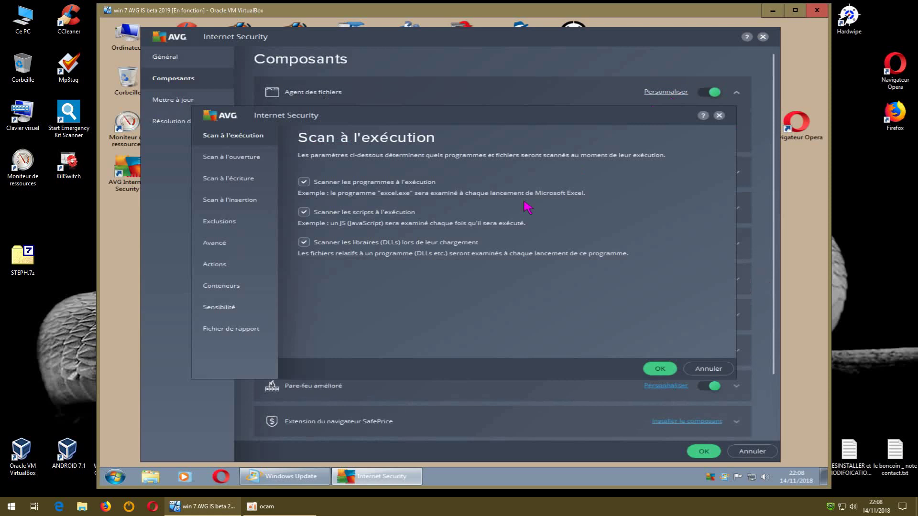
{"action": "left_click_drag", "start_coordinate": [473, 122], "coordinate": [481, 95]}
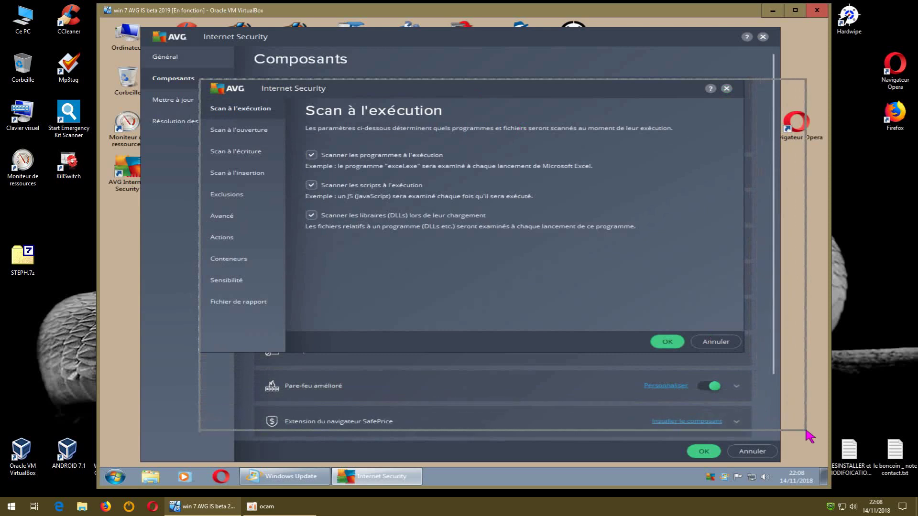
{"action": "left_click_drag", "start_coordinate": [743, 352], "coordinate": [806, 440]}
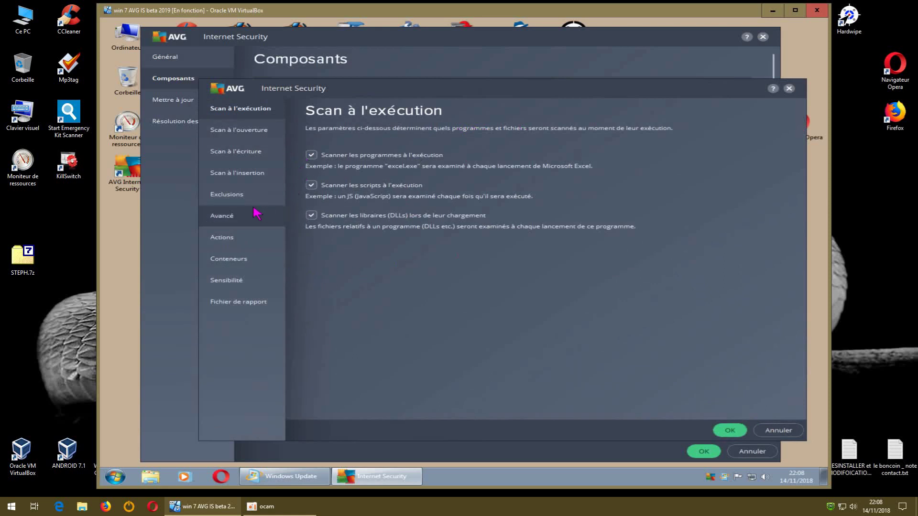
Set the Agent des fichiers action to Demander for Virus, LPI and Suspect detections.
{"action": "left_click", "coordinate": [231, 239]}
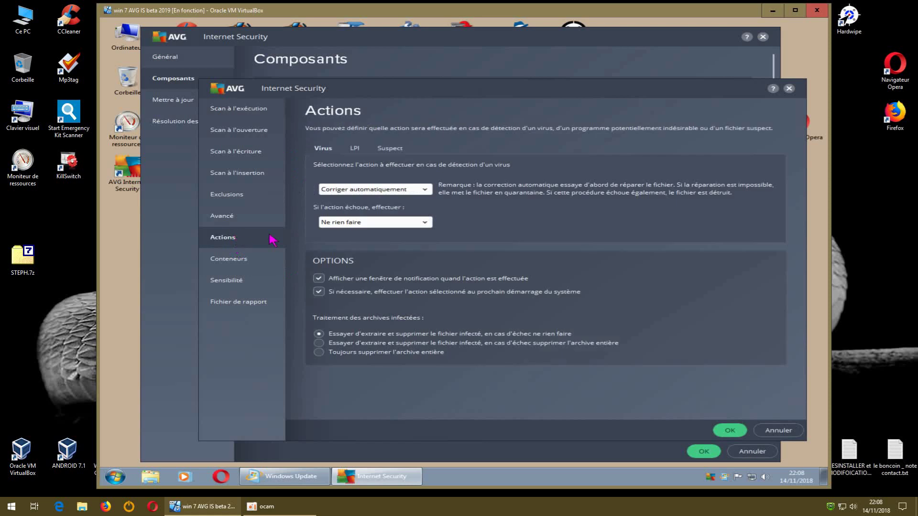
{"action": "left_click", "coordinate": [422, 190]}
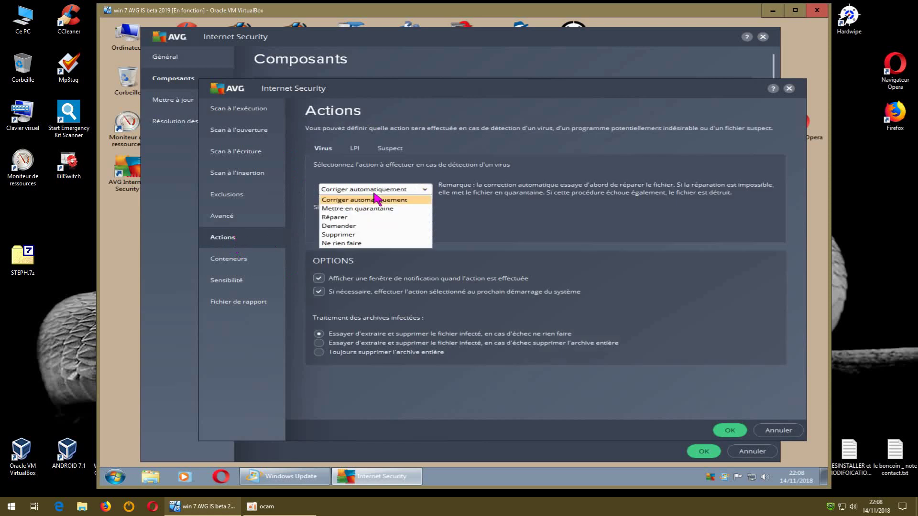
{"action": "left_click", "coordinate": [343, 226]}
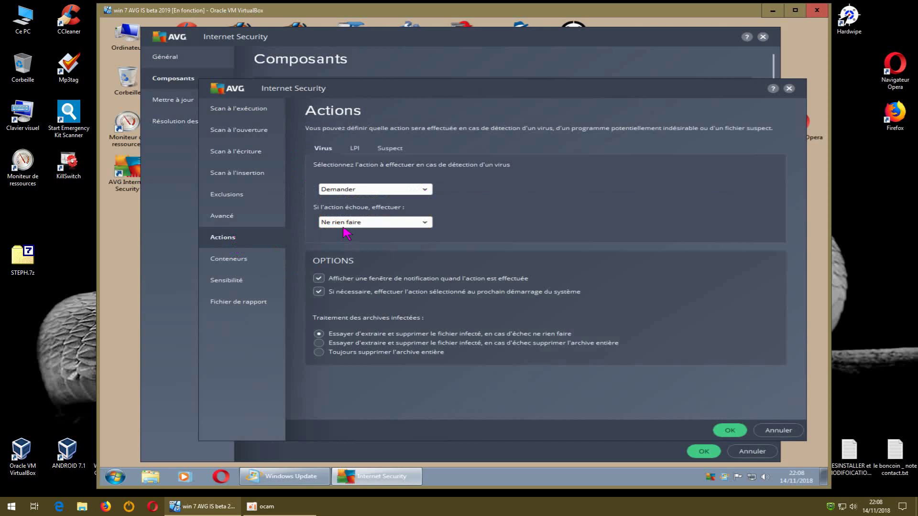
{"action": "left_click", "coordinate": [357, 152]}
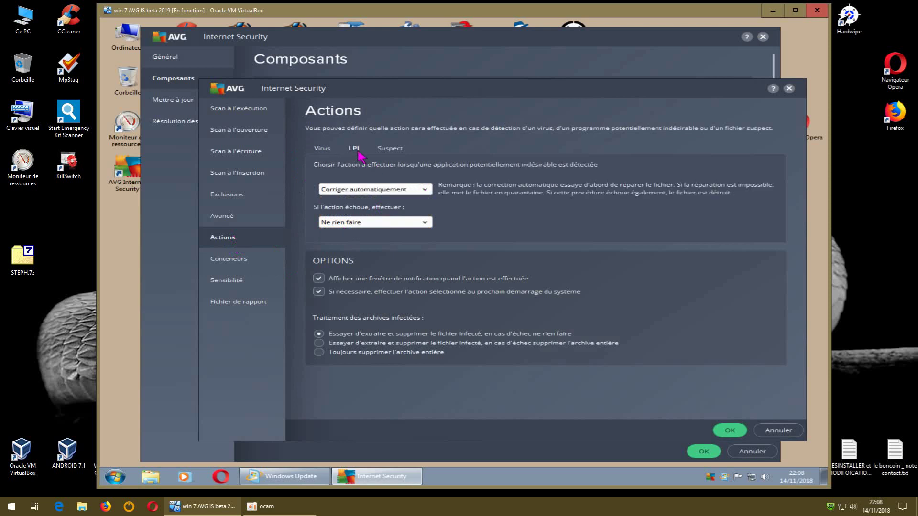
{"action": "left_click", "coordinate": [423, 189]}
{"action": "left_click", "coordinate": [352, 226]}
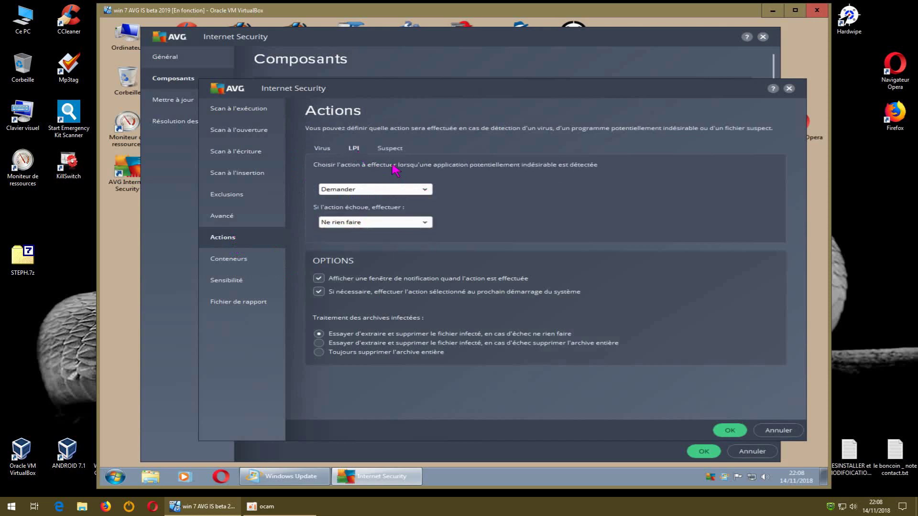
{"action": "left_click", "coordinate": [394, 153]}
{"action": "left_click", "coordinate": [423, 189]}
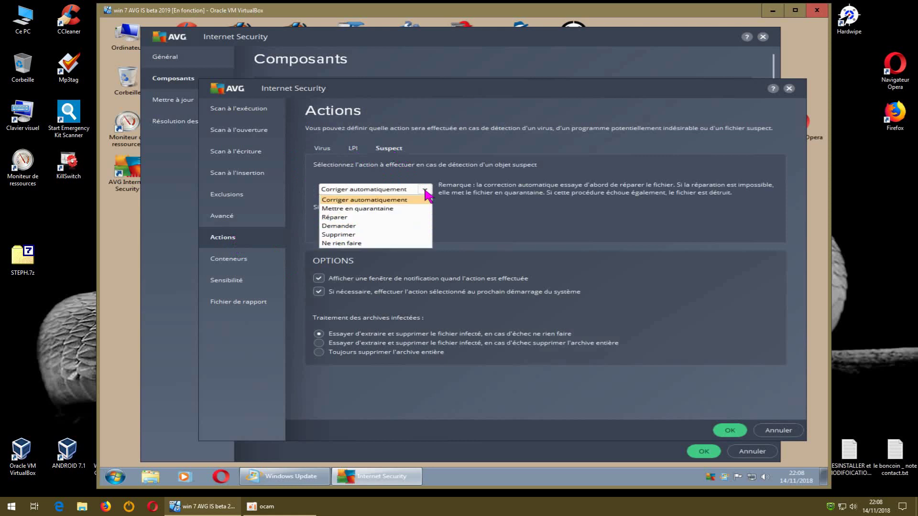
{"action": "left_click", "coordinate": [350, 226]}
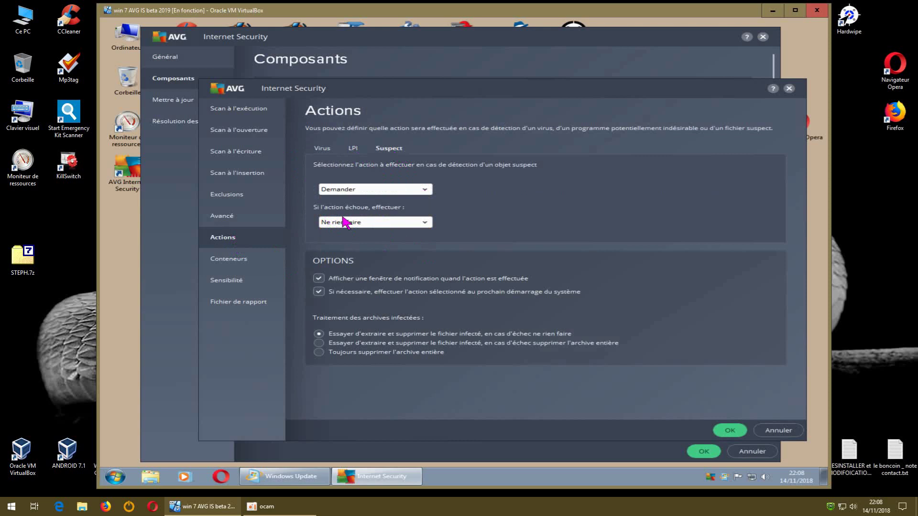
Review the action settings for the Virus, LPI and Suspect detection categories.
{"action": "left_click", "coordinate": [354, 149]}
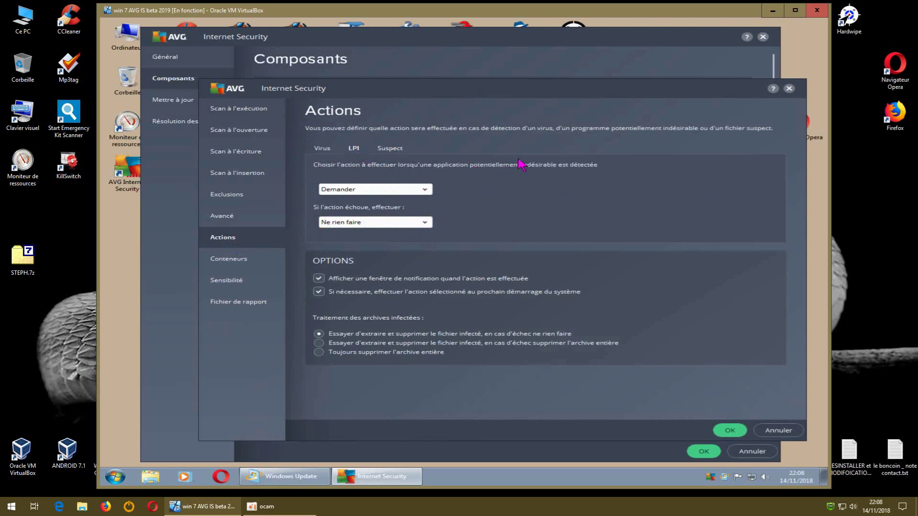
{"action": "left_click_drag", "start_coordinate": [518, 92], "coordinate": [522, 76]}
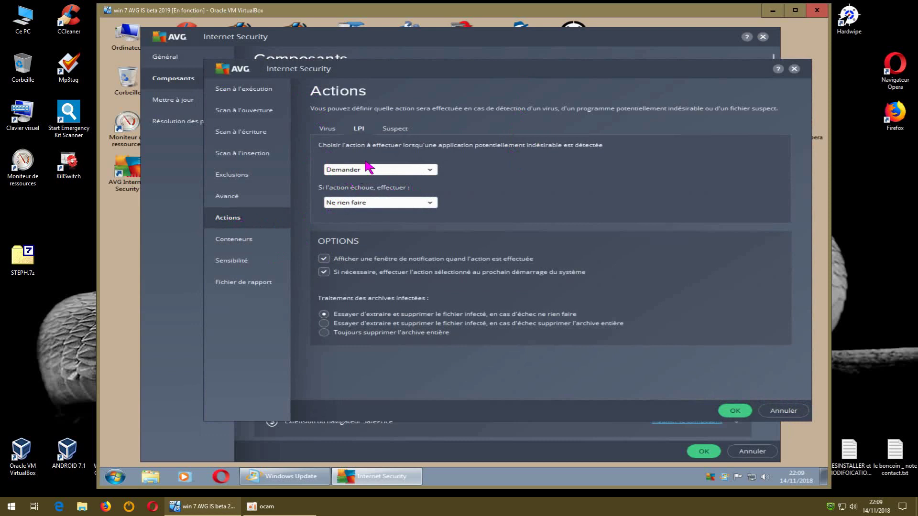
{"action": "left_click", "coordinate": [328, 129]}
{"action": "left_click", "coordinate": [358, 129]}
{"action": "left_click", "coordinate": [393, 129]}
{"action": "left_click", "coordinate": [359, 130]}
{"action": "left_click", "coordinate": [330, 130]}
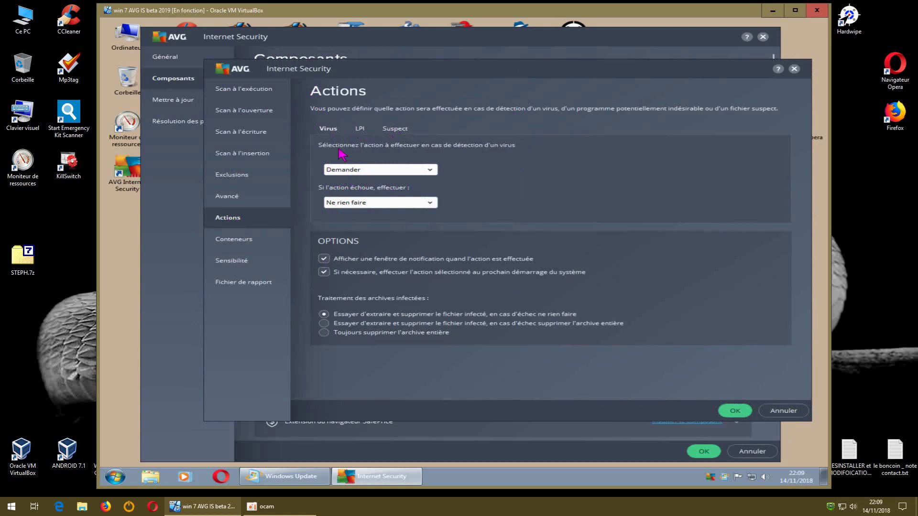
{"action": "left_click", "coordinate": [359, 129]}
{"action": "left_click", "coordinate": [393, 130]}
{"action": "left_click", "coordinate": [363, 129]}
{"action": "left_click", "coordinate": [337, 131]}
{"action": "left_click", "coordinate": [356, 132]}
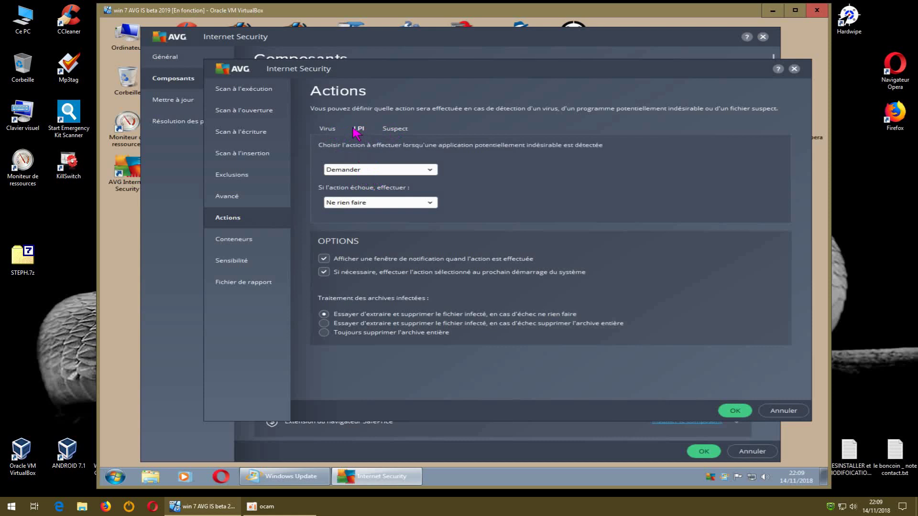
{"action": "left_click", "coordinate": [396, 130]}
{"action": "left_click", "coordinate": [361, 131]}
{"action": "left_click", "coordinate": [328, 133]}
{"action": "left_click", "coordinate": [359, 131]}
{"action": "left_click", "coordinate": [335, 134]}
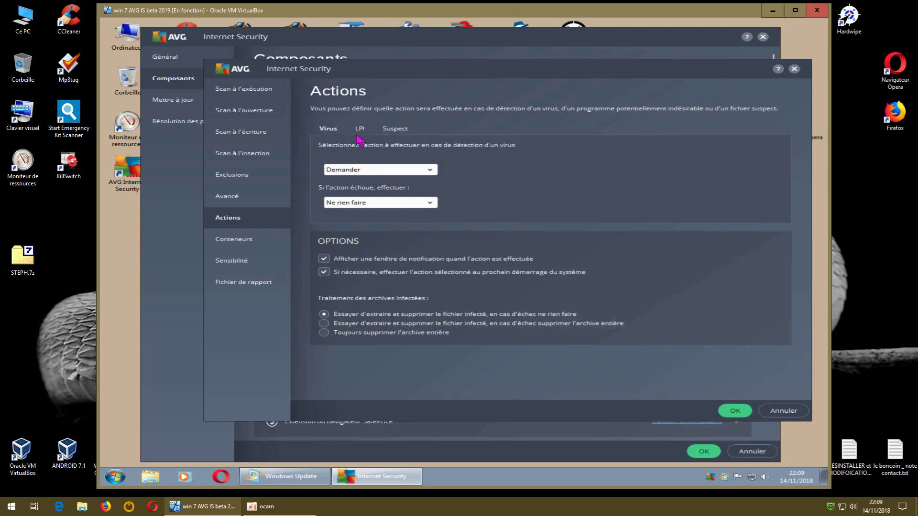
{"action": "left_click", "coordinate": [360, 132]}
{"action": "left_click", "coordinate": [395, 130]}
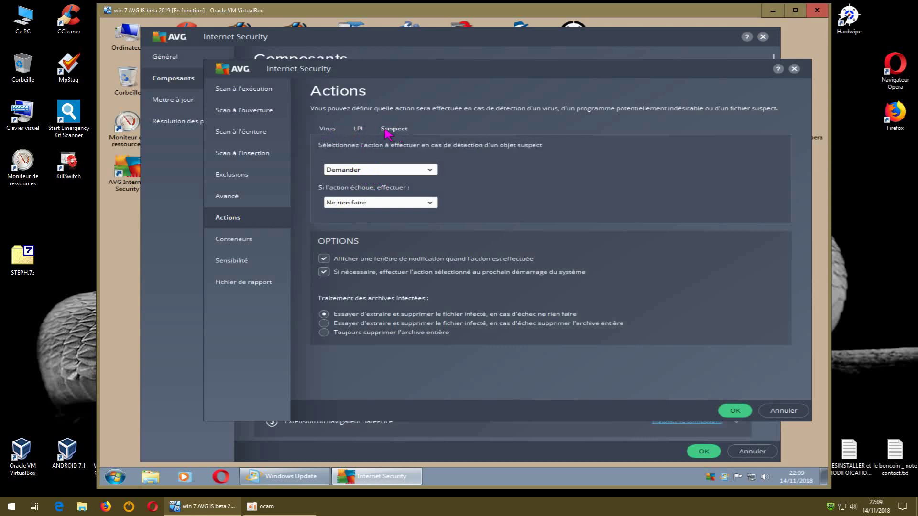
{"action": "left_click", "coordinate": [335, 131]}
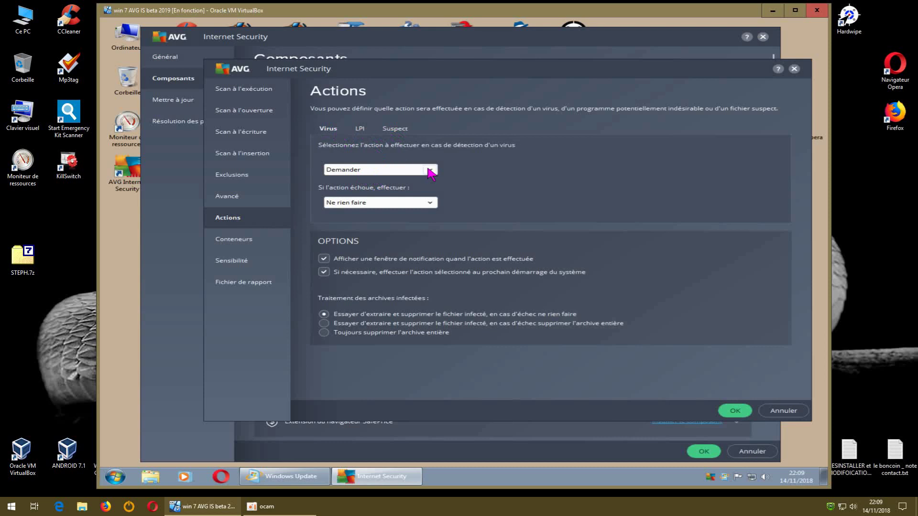
For virus detections, set the first fallback action to Demander and the second fallback action to Mettre en quarantaine.
{"action": "left_click", "coordinate": [430, 171]}
{"action": "left_click", "coordinate": [372, 206]}
{"action": "left_click", "coordinate": [430, 203]}
{"action": "left_click", "coordinate": [361, 239]}
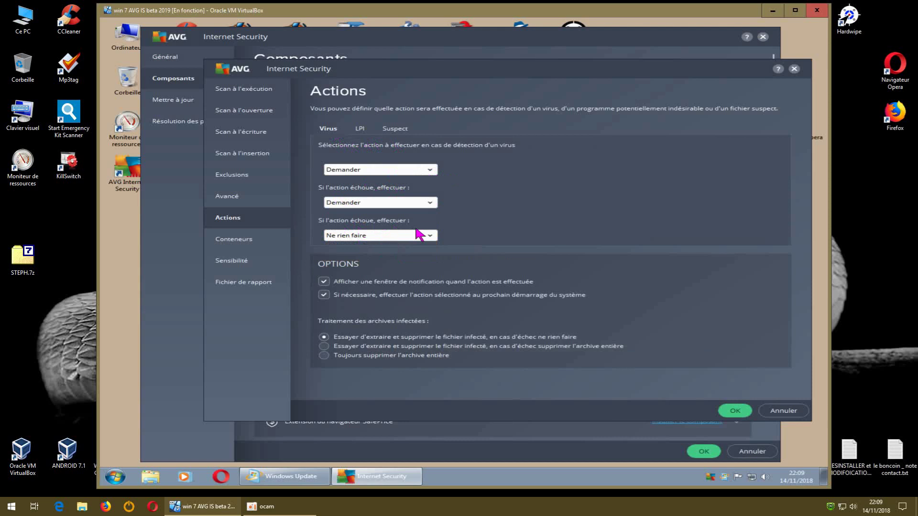
{"action": "left_click", "coordinate": [430, 236]}
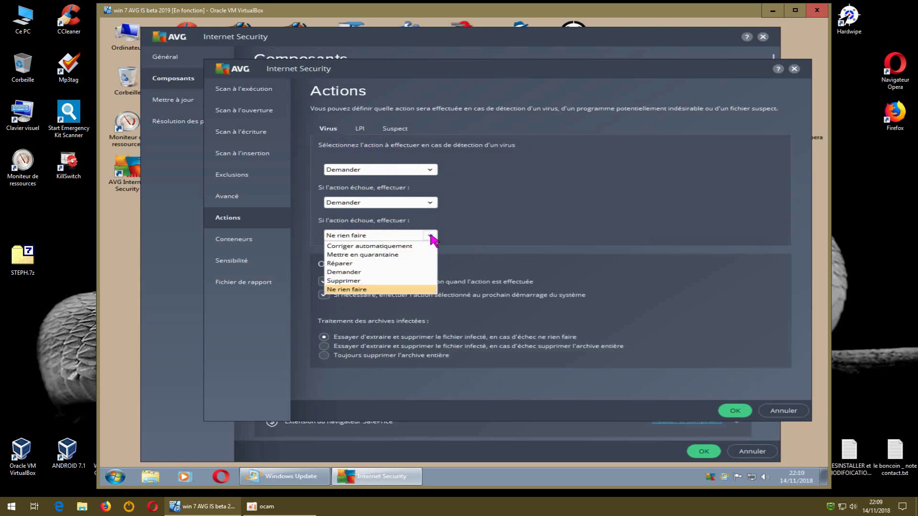
{"action": "left_click", "coordinate": [371, 255]}
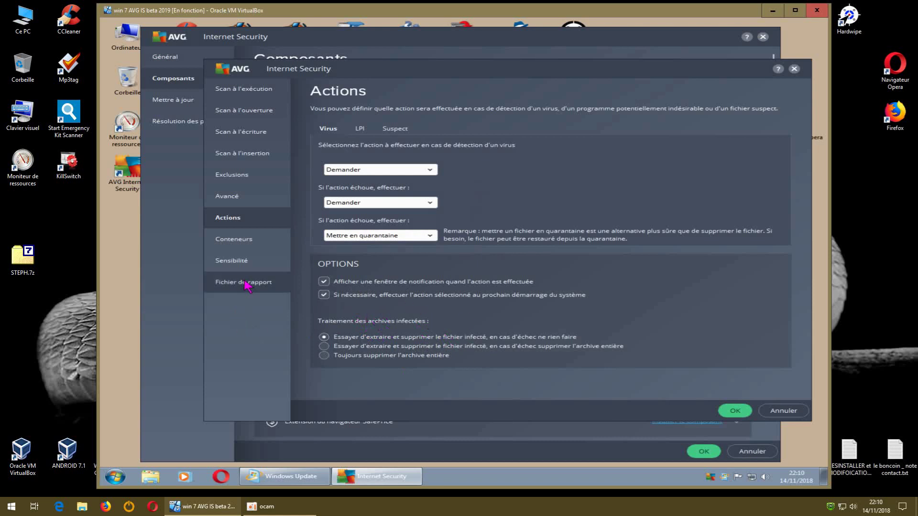
Review the Conteneurs, Sensibilité and Fichier de rapport settings and save the Agent des fichiers customization.
{"action": "left_click", "coordinate": [236, 244]}
{"action": "left_click", "coordinate": [238, 262]}
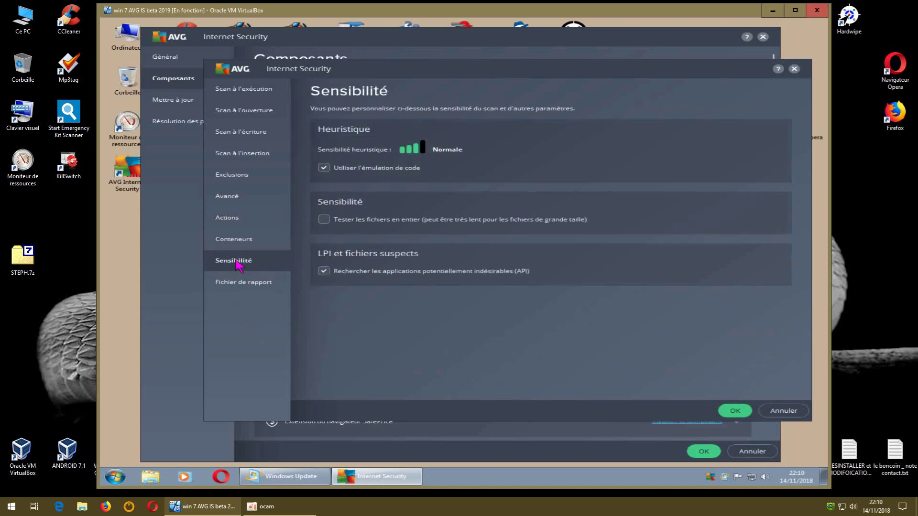
{"action": "left_click", "coordinate": [235, 285]}
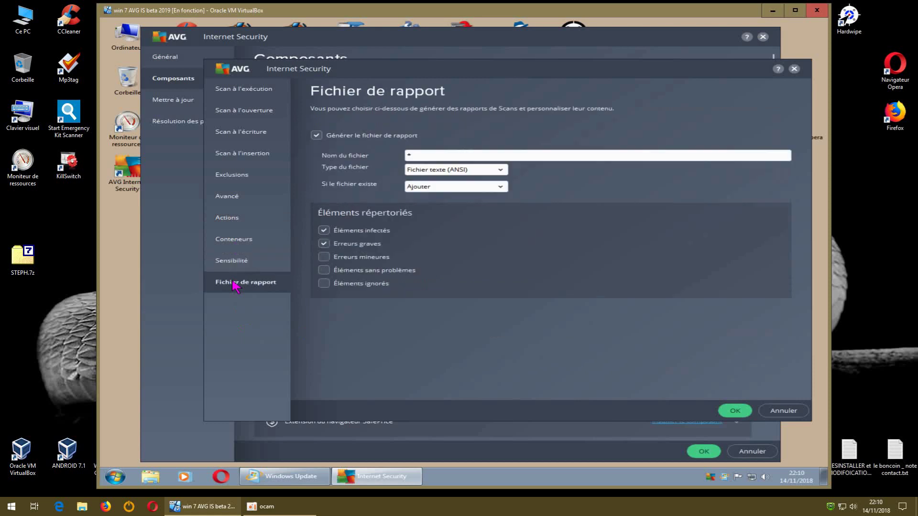
{"action": "left_click", "coordinate": [731, 411]}
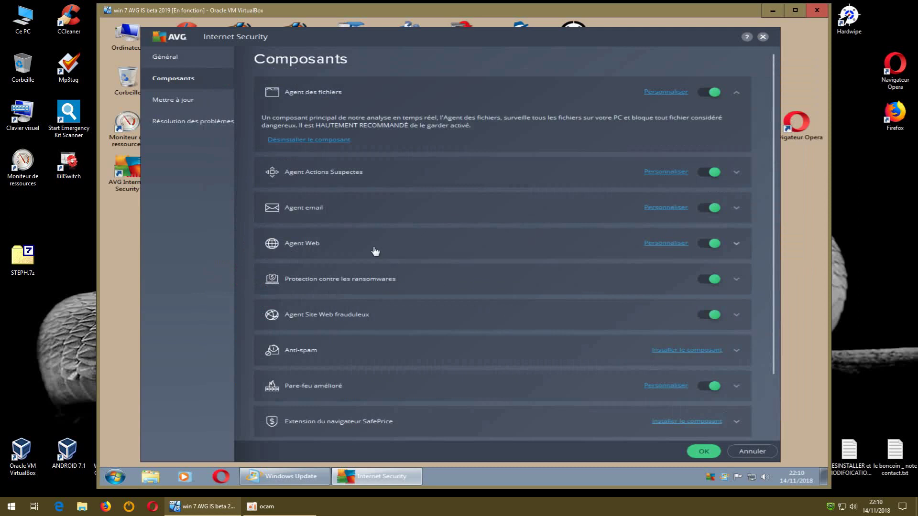
Review the main settings and exclusions of Agent Actions Suspectes and confirm its customization.
{"action": "left_click", "coordinate": [334, 175]}
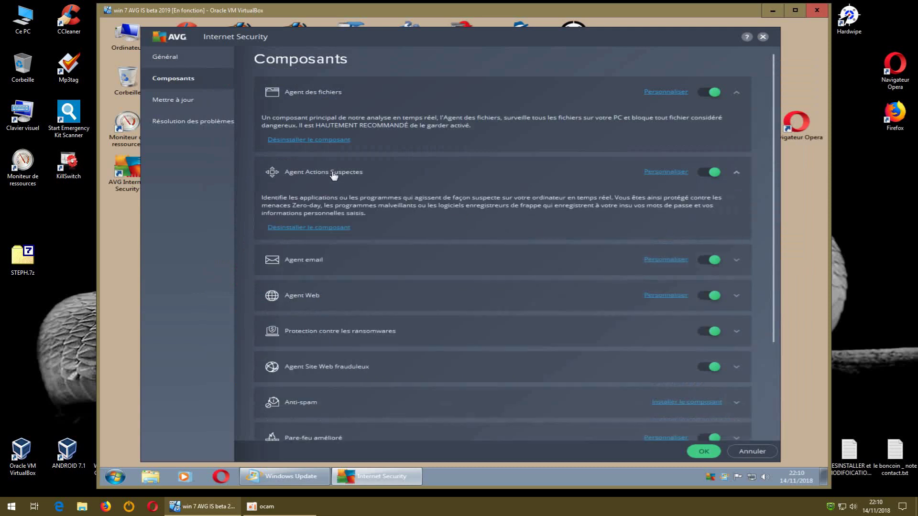
{"action": "left_click", "coordinate": [665, 172]}
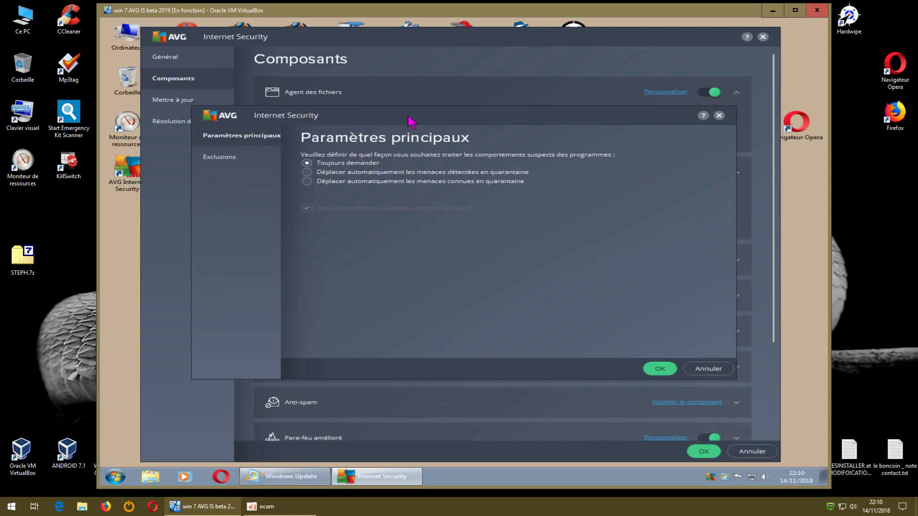
{"action": "left_click_drag", "start_coordinate": [412, 120], "coordinate": [406, 186]}
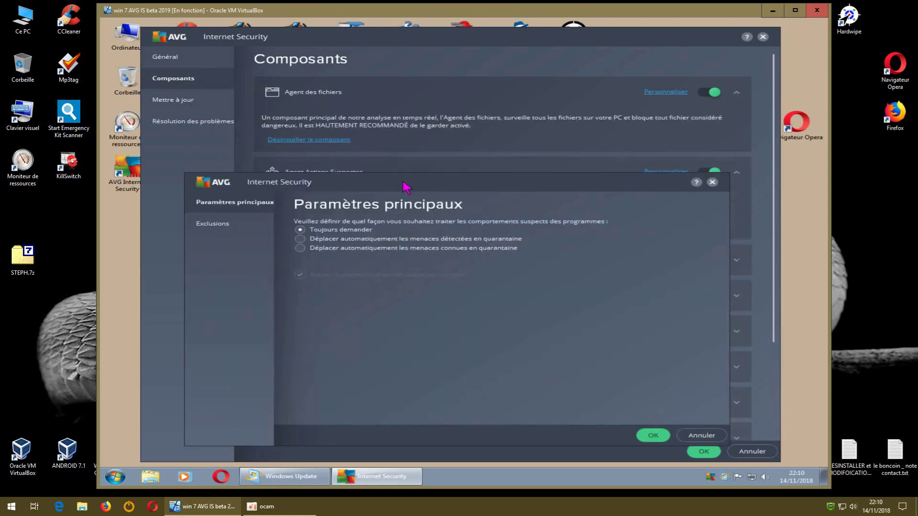
{"action": "left_click_drag", "start_coordinate": [399, 186], "coordinate": [439, 239]}
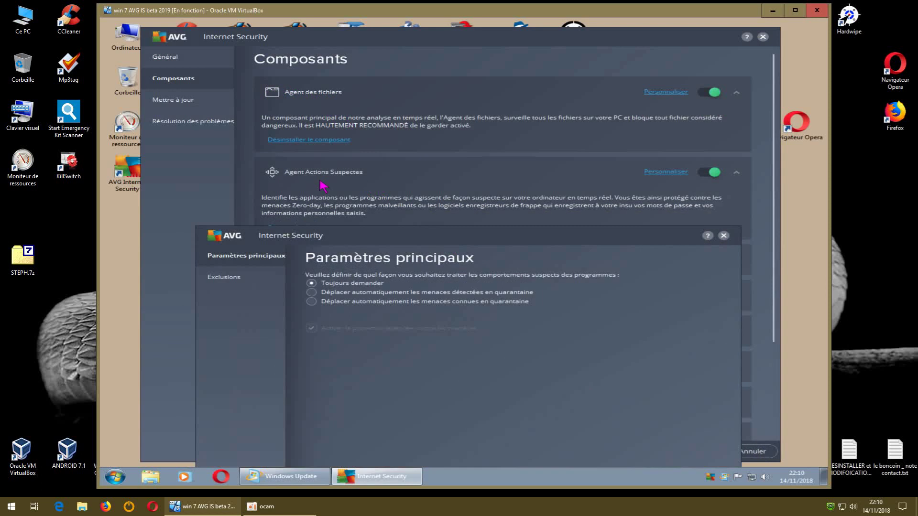
{"action": "left_click_drag", "start_coordinate": [462, 240], "coordinate": [466, 134]}
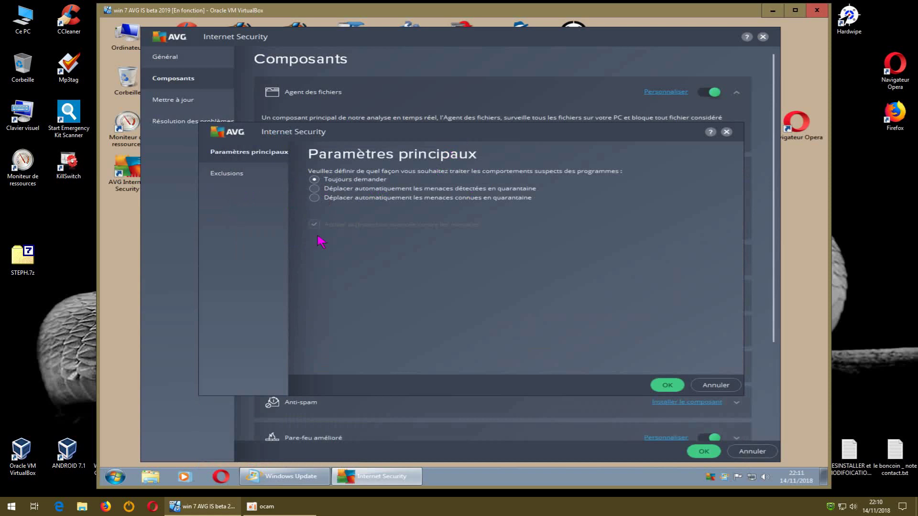
{"action": "left_click", "coordinate": [221, 180]}
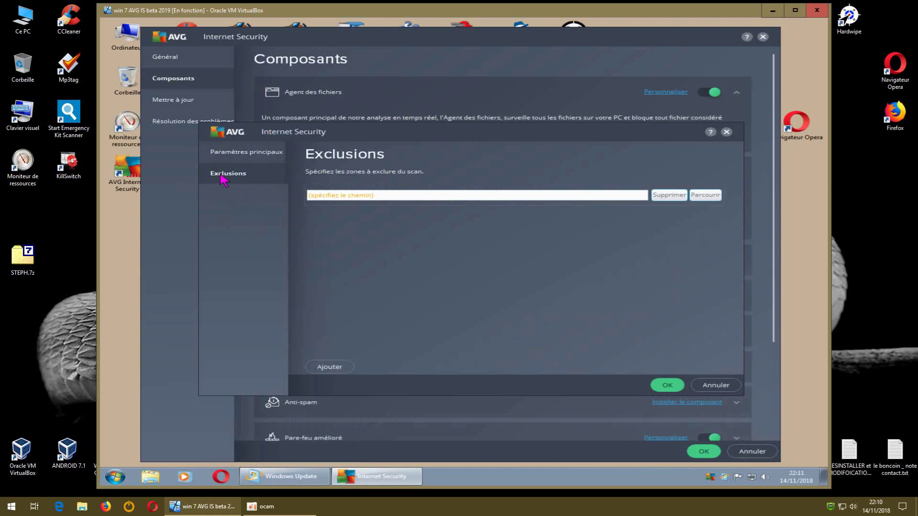
{"action": "left_click", "coordinate": [667, 384]}
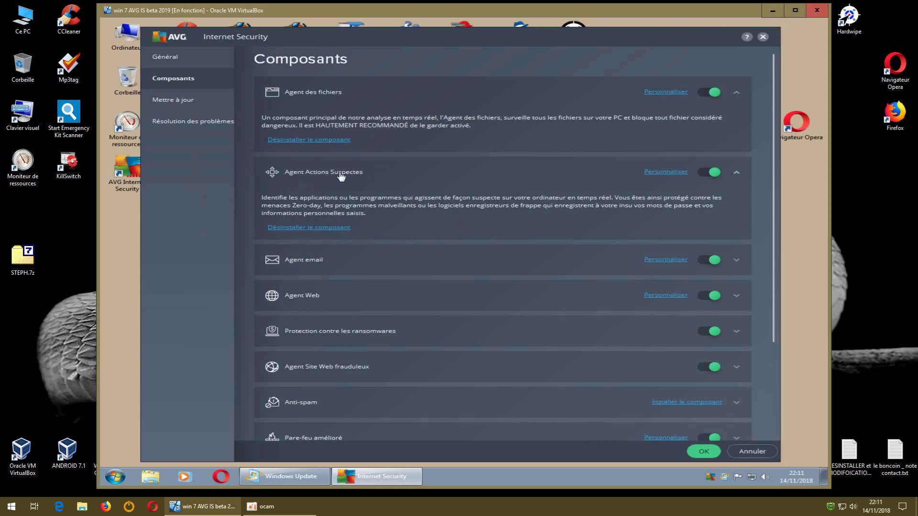
Recheck the Agent des fichiers actions for Virus and Suspect detections and confirm the customization.
{"action": "left_click", "coordinate": [328, 94]}
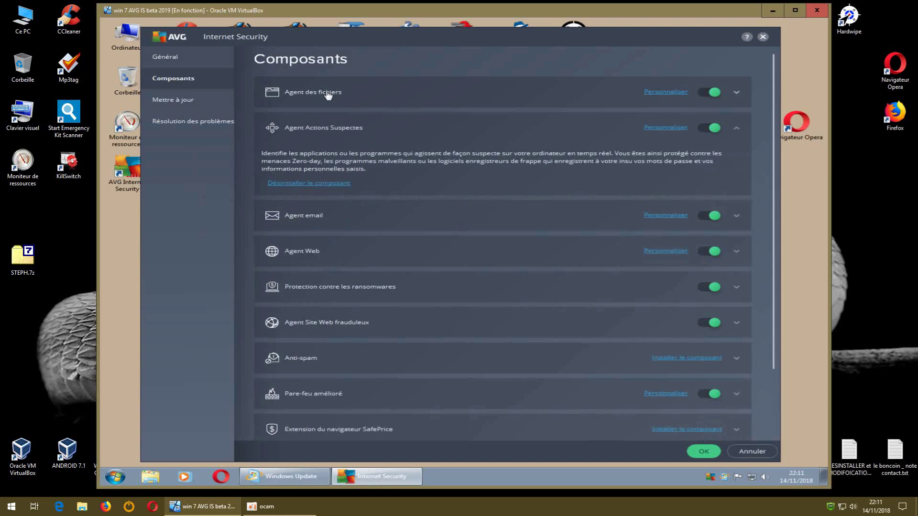
{"action": "left_click", "coordinate": [328, 94]}
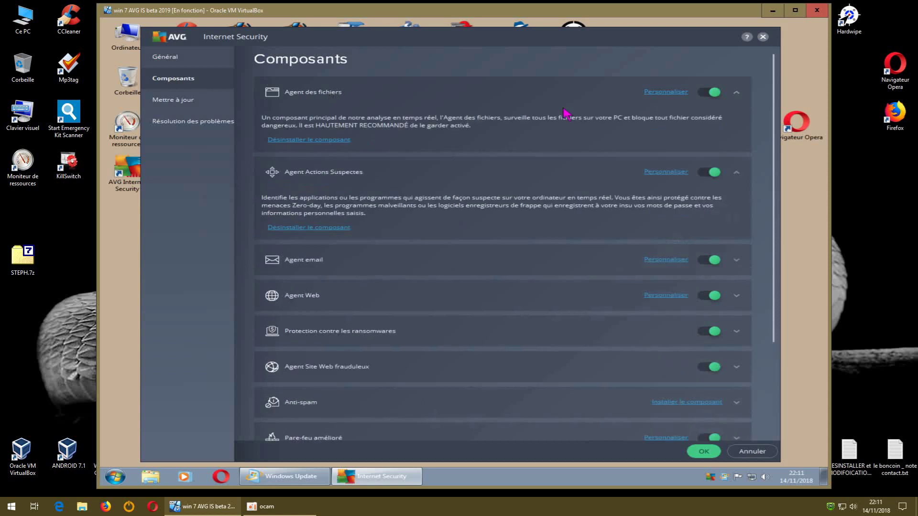
{"action": "left_click", "coordinate": [665, 95]}
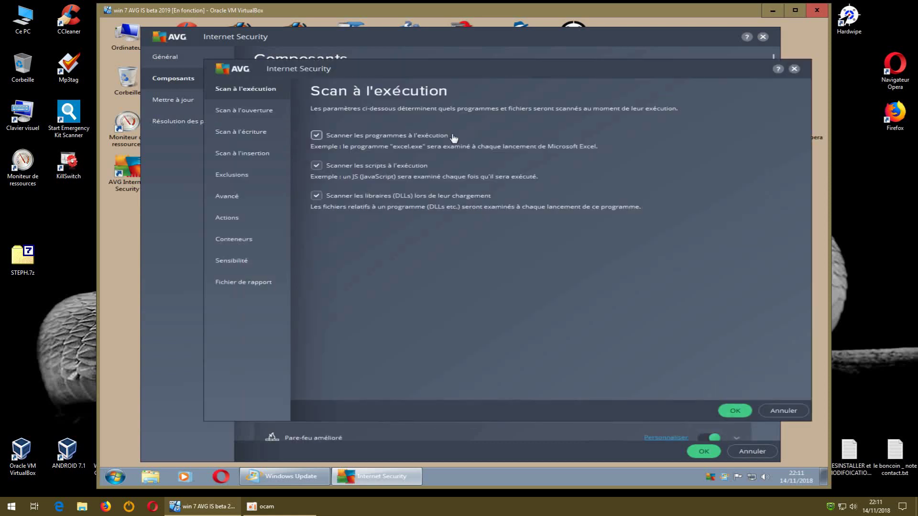
{"action": "left_click", "coordinate": [257, 222]}
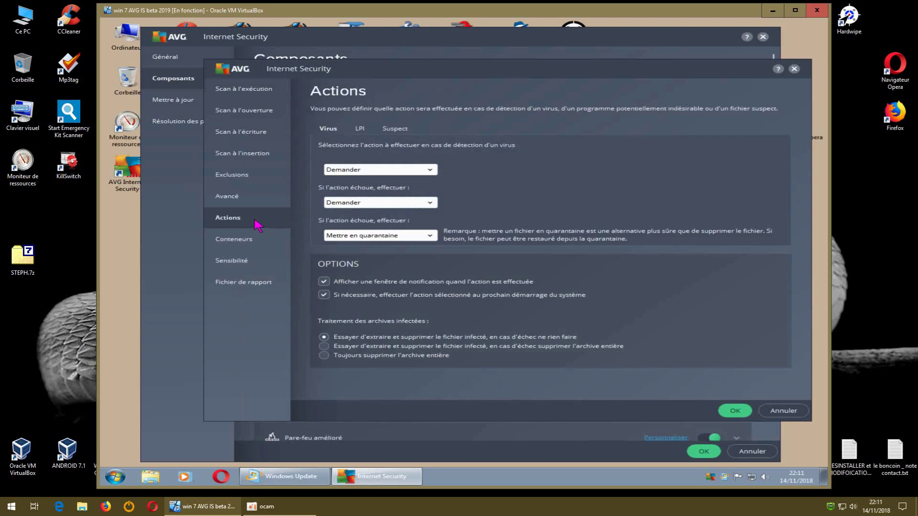
{"action": "left_click", "coordinate": [401, 131]}
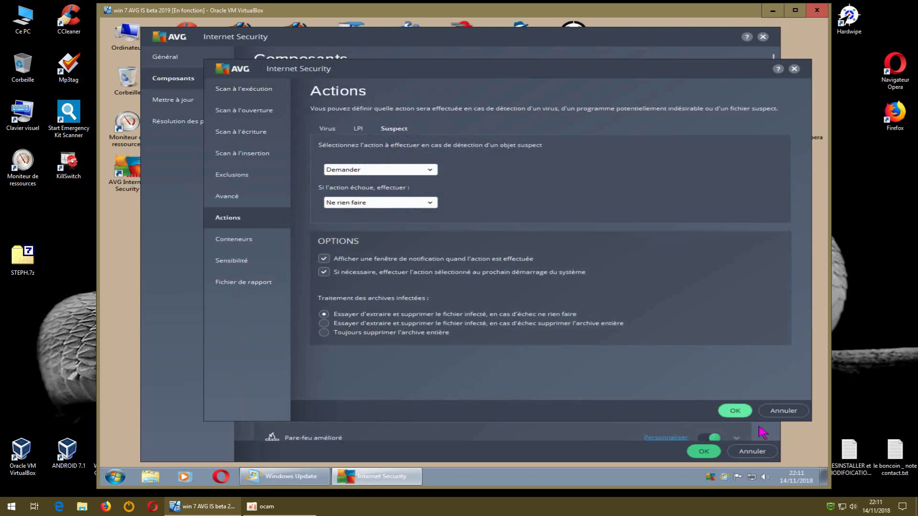
{"action": "left_click", "coordinate": [742, 416]}
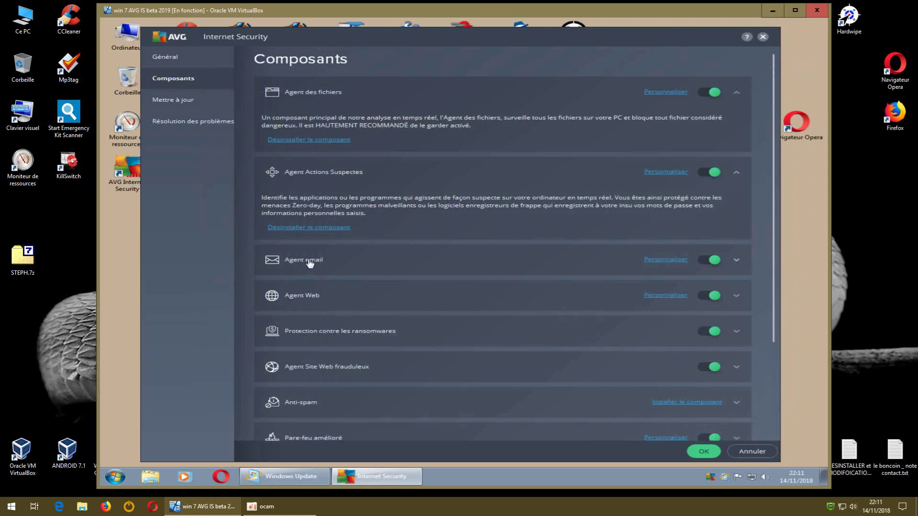
Review the main mail scanning settings of Agent email and confirm its customization.
{"action": "left_click", "coordinate": [658, 260]}
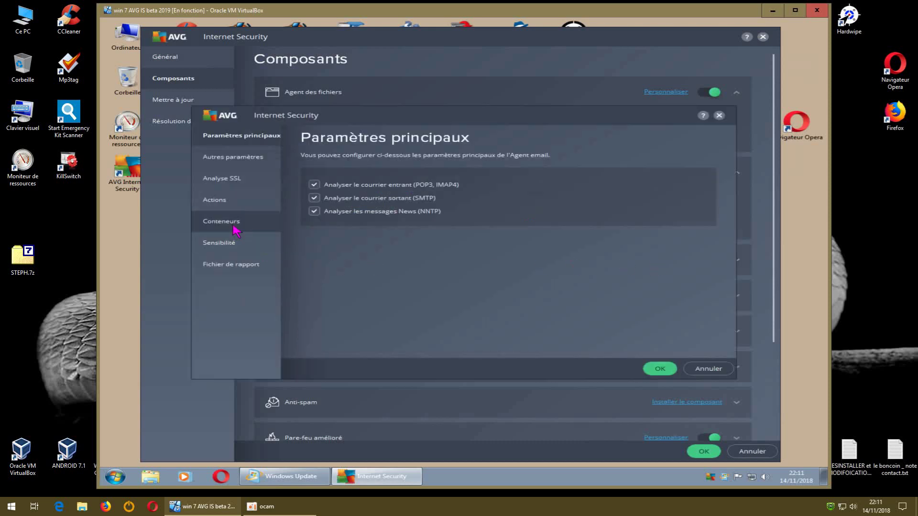
{"action": "left_click", "coordinate": [314, 210]}
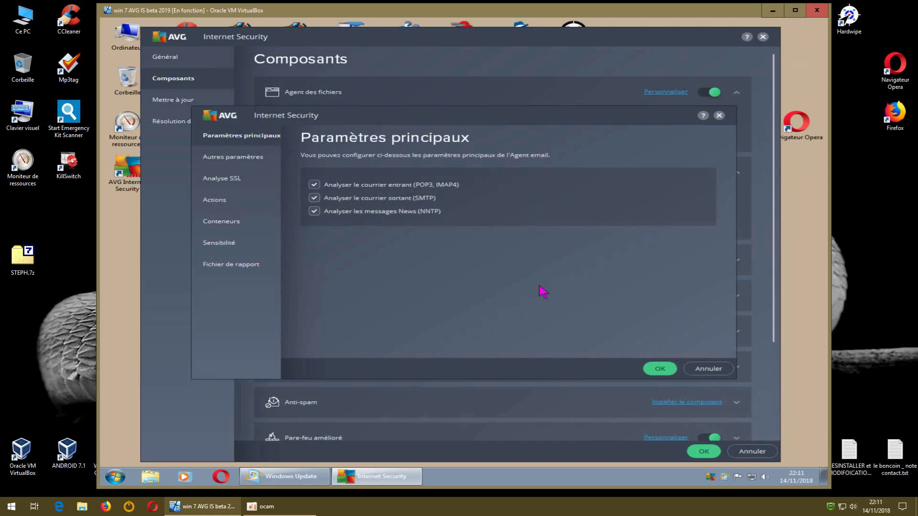
{"action": "left_click", "coordinate": [659, 369]}
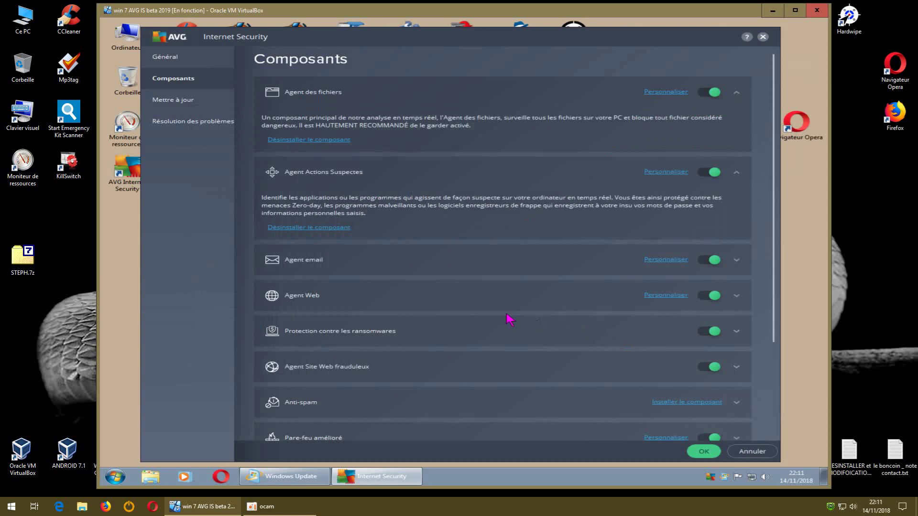
Look through the remaining components and read the description of Do Not Disturb Mode.
{"action": "scroll", "coordinate": [623, 305], "scroll_direction": "down", "scroll_amount": 3}
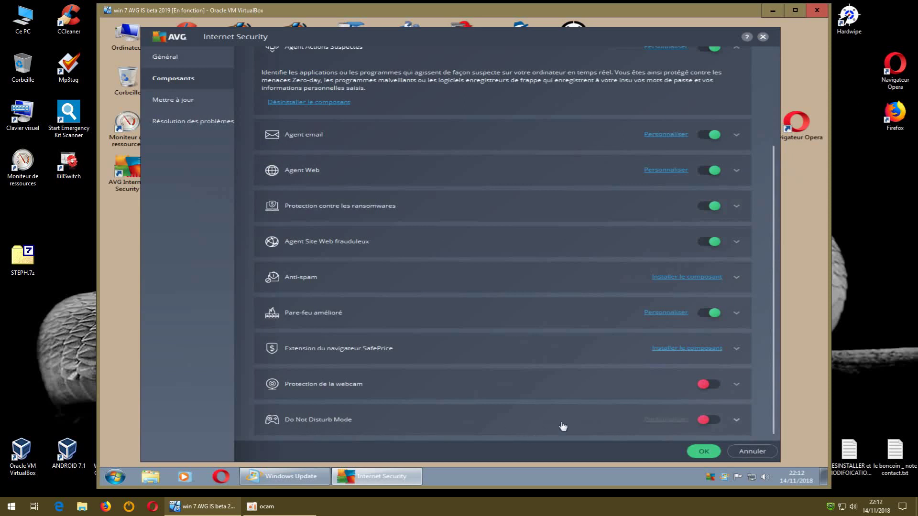
{"action": "left_click", "coordinate": [735, 420]}
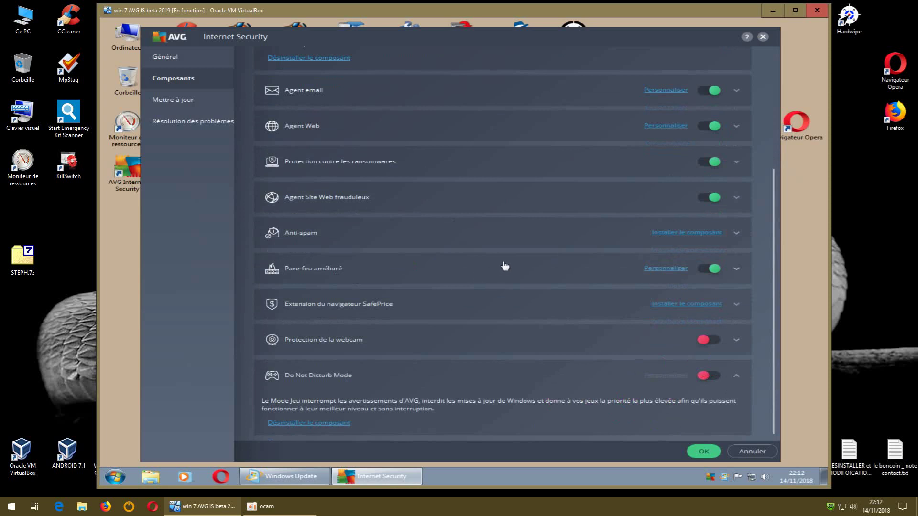
{"action": "scroll", "coordinate": [555, 241], "scroll_direction": "up", "scroll_amount": 1}
{"action": "scroll", "coordinate": [557, 240], "scroll_direction": "up", "scroll_amount": 4}
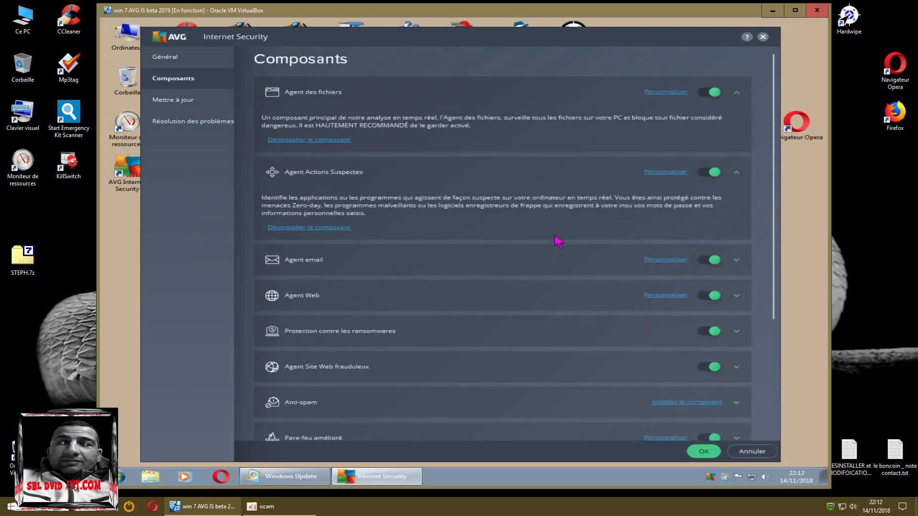
Review the Mettre à jour and Résolution des problèmes settings, and save and close the program settings.
{"action": "left_click", "coordinate": [198, 105]}
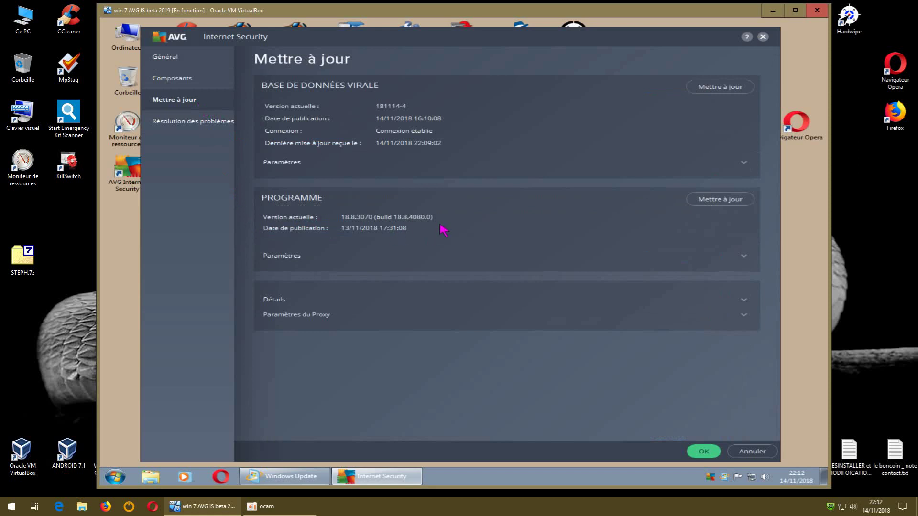
{"action": "left_click", "coordinate": [203, 125]}
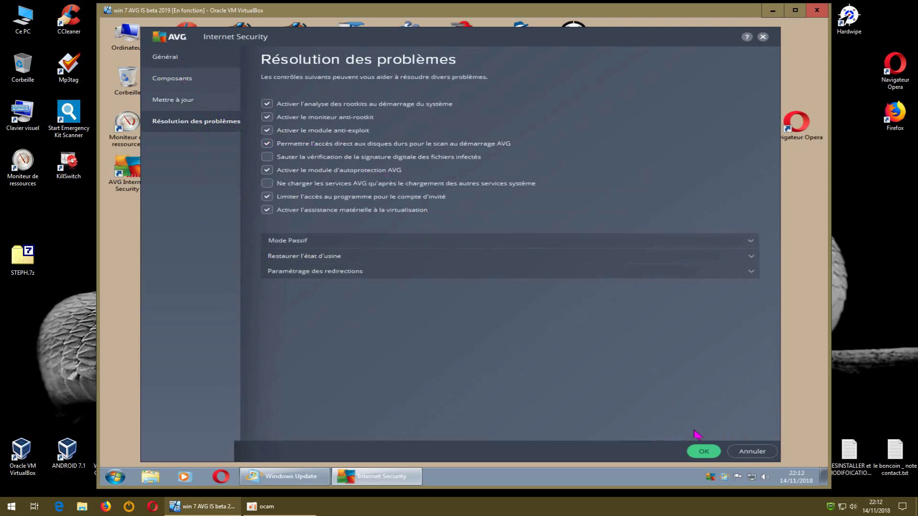
{"action": "left_click", "coordinate": [698, 450]}
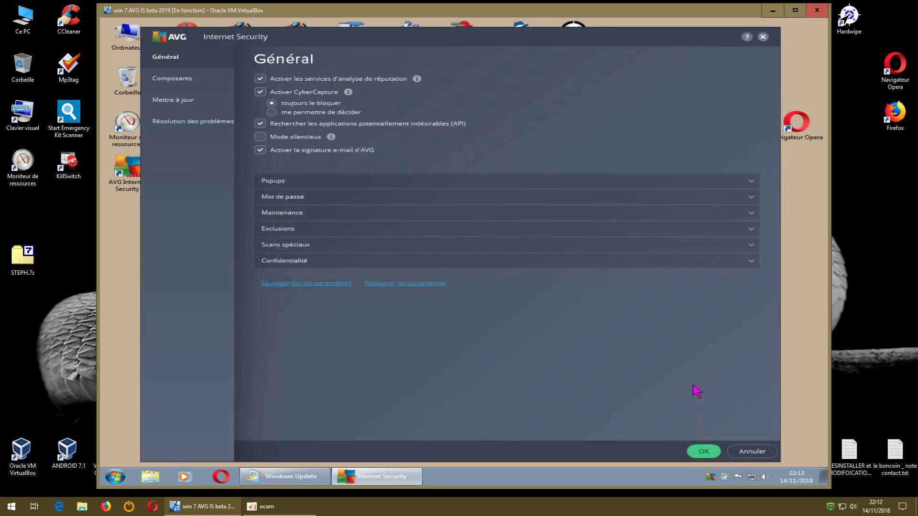
{"action": "key", "text": "Escape"}
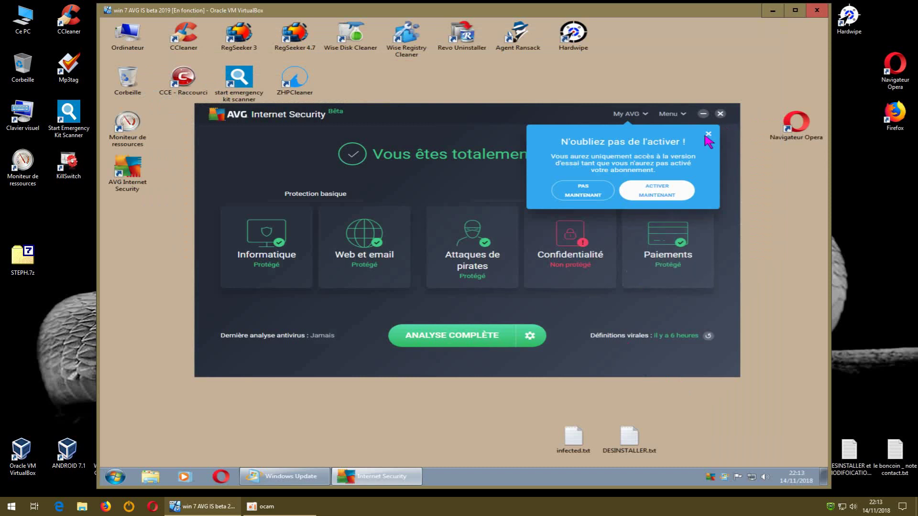
Dismiss the activation reminder and examine the Agent de données sensibles settings under Confidentialité.
{"action": "left_click", "coordinate": [707, 135]}
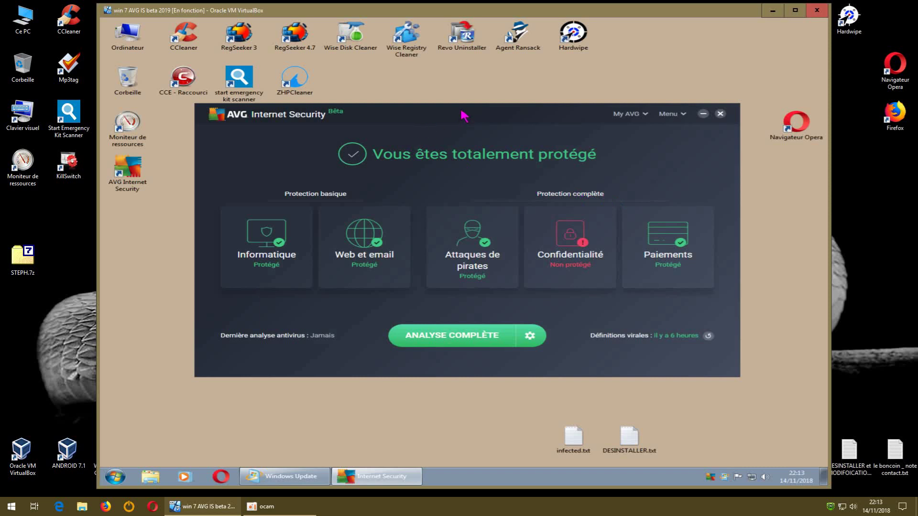
{"action": "left_click_drag", "start_coordinate": [462, 115], "coordinate": [426, 90]}
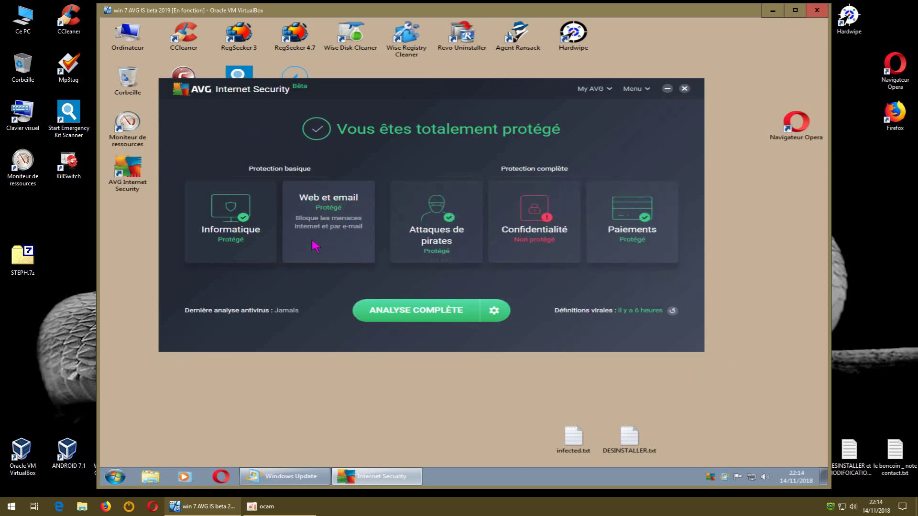
{"action": "left_click", "coordinate": [545, 227]}
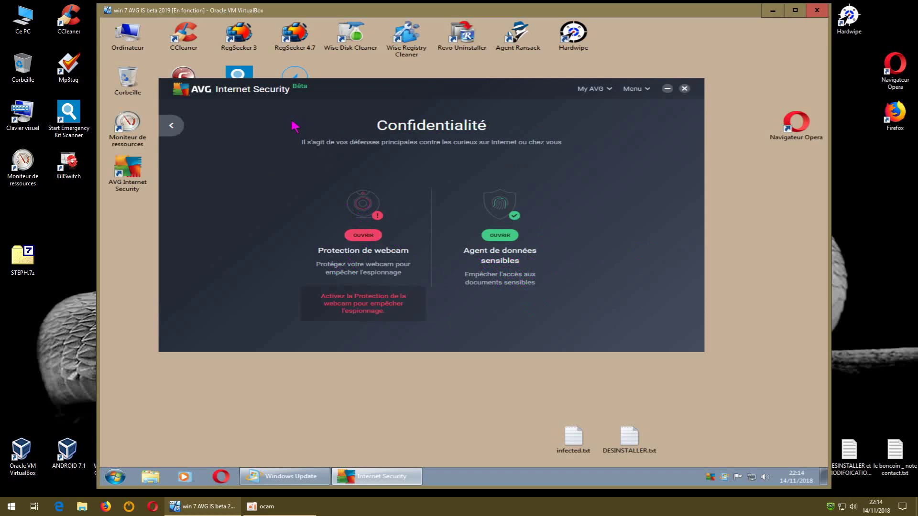
{"action": "left_click", "coordinate": [500, 236]}
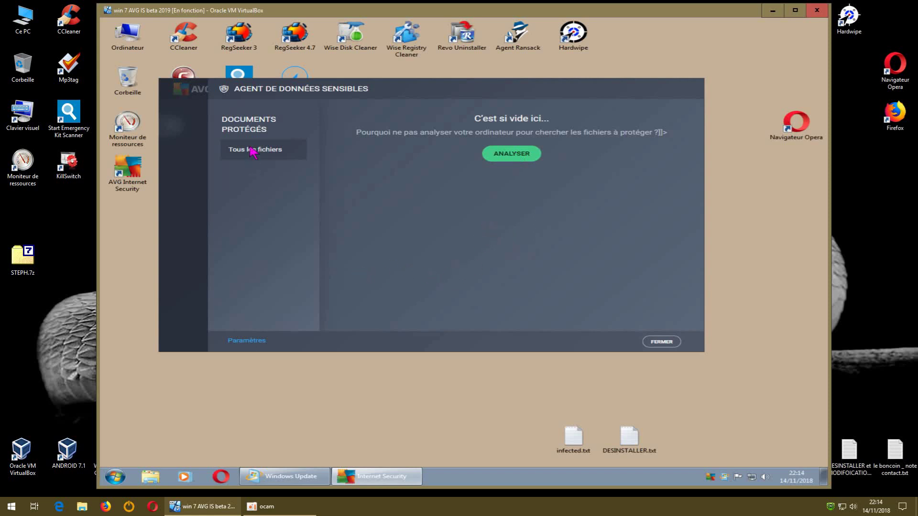
{"action": "left_click", "coordinate": [252, 341]}
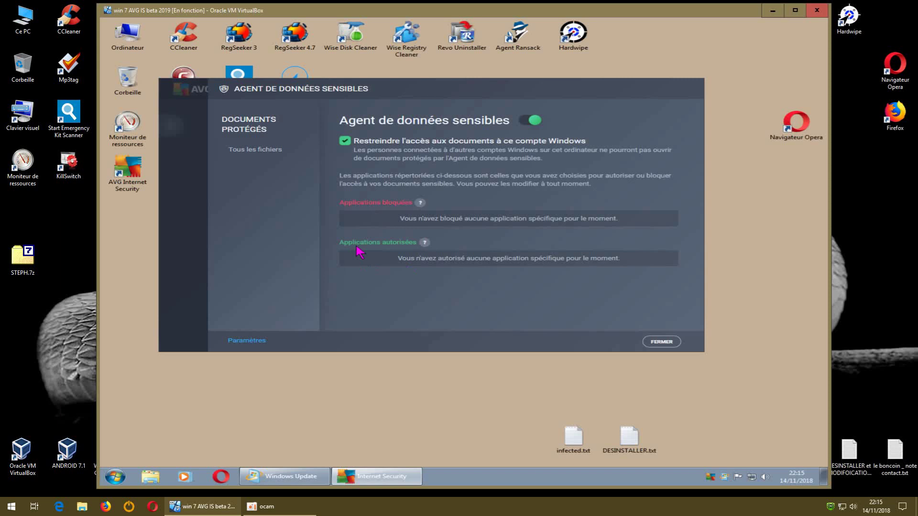
{"action": "mouse_move", "coordinate": [419, 204]}
{"action": "left_click", "coordinate": [661, 342]}
Start a scan for vulnerable sensitive documents in Agent de données sensibles and stop it before it finishes.
{"action": "left_click", "coordinate": [508, 239]}
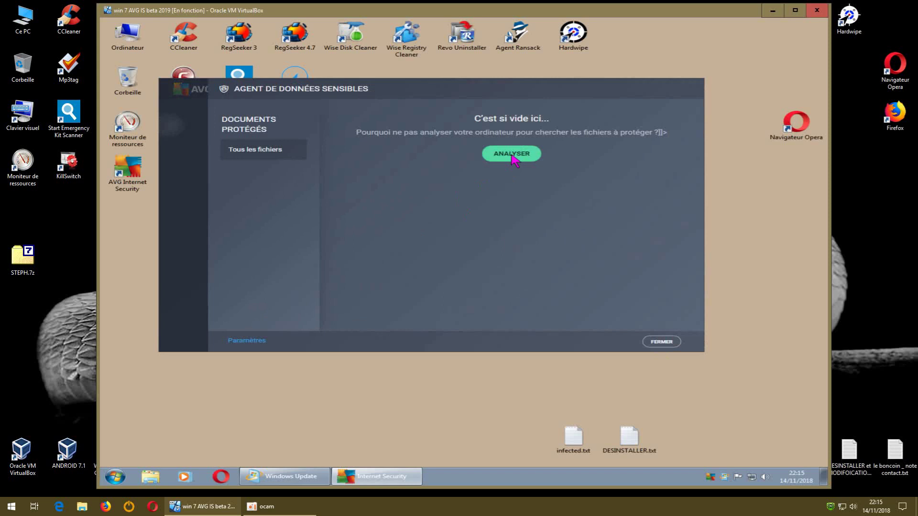
{"action": "left_click", "coordinate": [513, 160]}
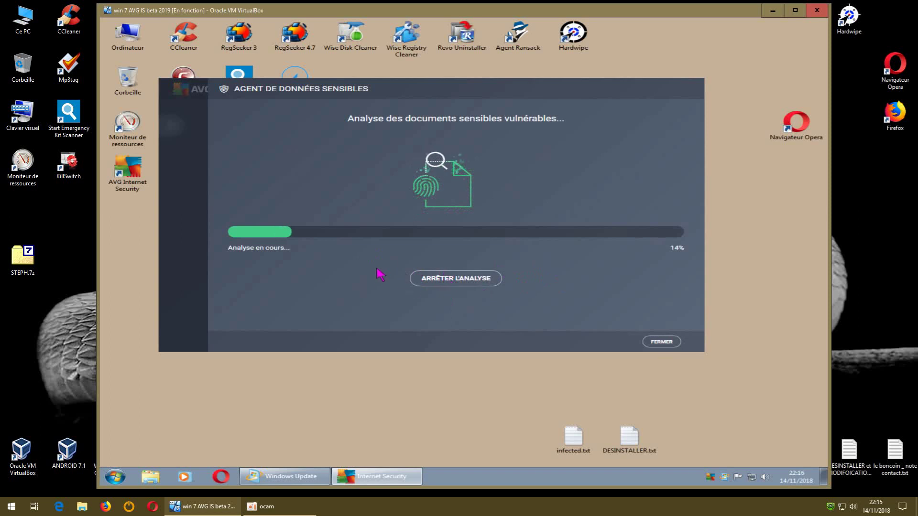
{"action": "left_click", "coordinate": [459, 282]}
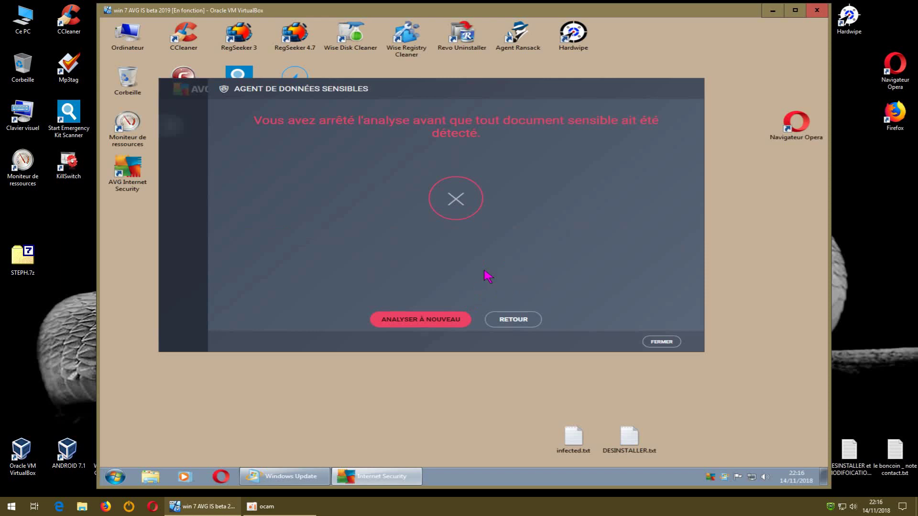
{"action": "left_click", "coordinate": [508, 324]}
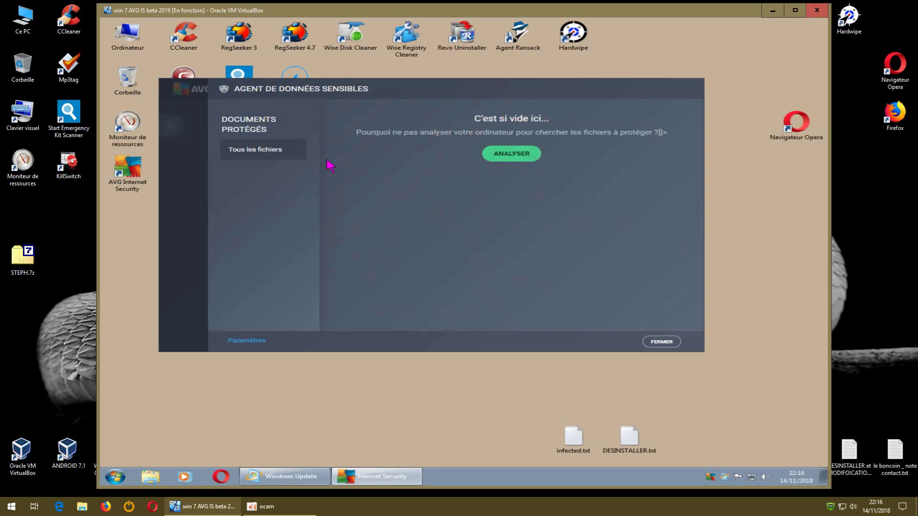
Recheck the access restriction and application lists of Agent de données sensibles and return to the main overview.
{"action": "left_click", "coordinate": [247, 340]}
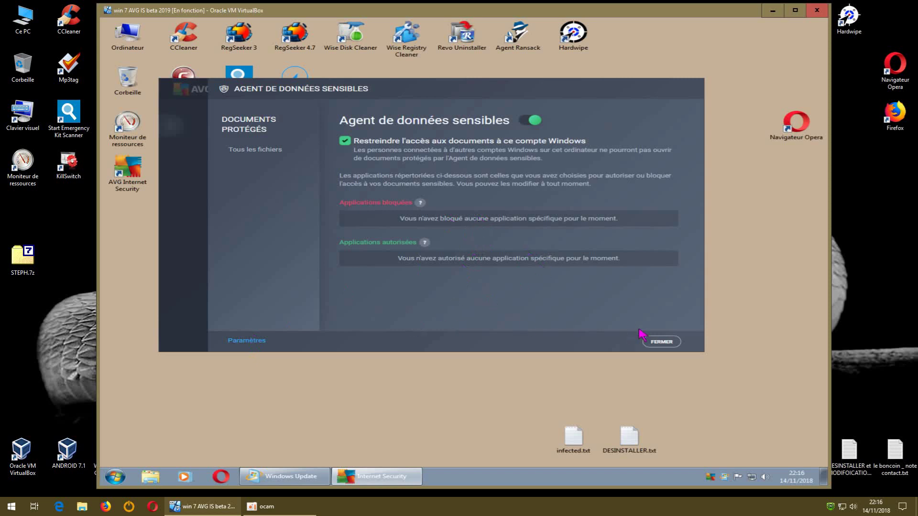
{"action": "left_click", "coordinate": [660, 342]}
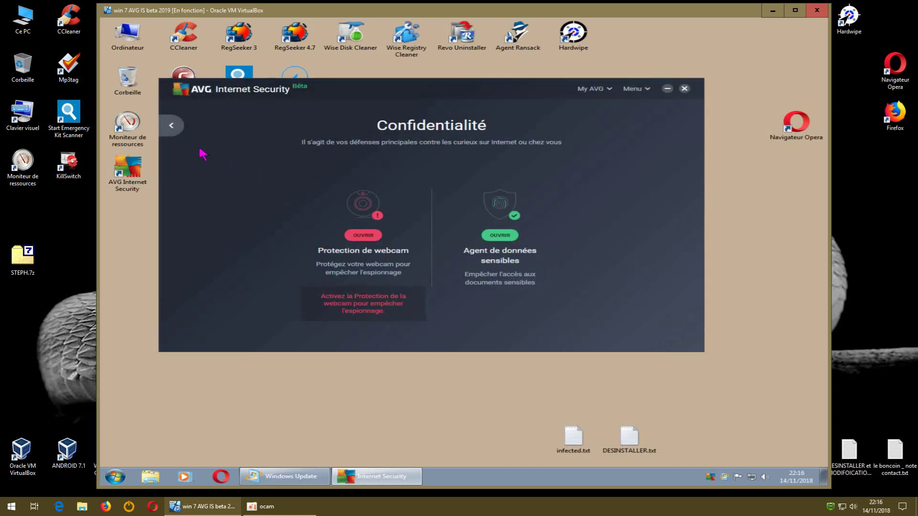
{"action": "left_click", "coordinate": [177, 129]}
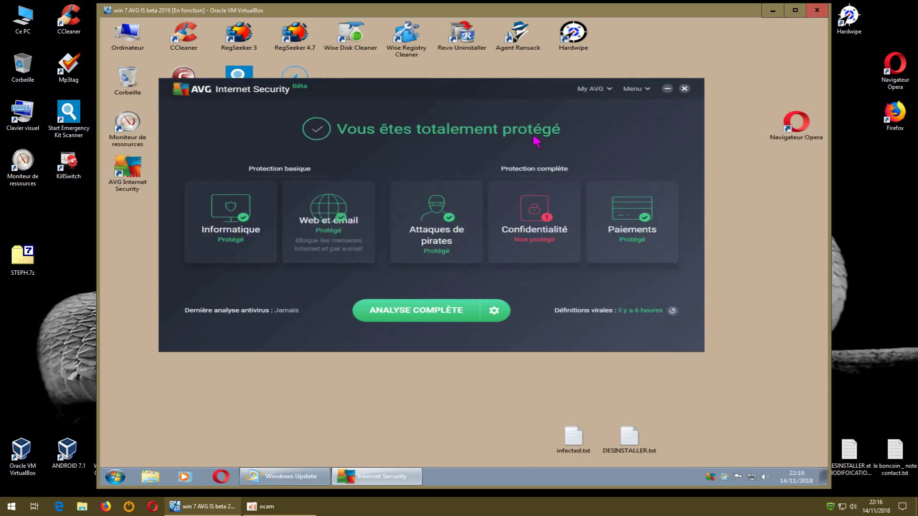
Review the blocked and allowed application lists and the protected files page of Agent de données sensibles, and return to the main overview.
{"action": "left_click", "coordinate": [632, 92]}
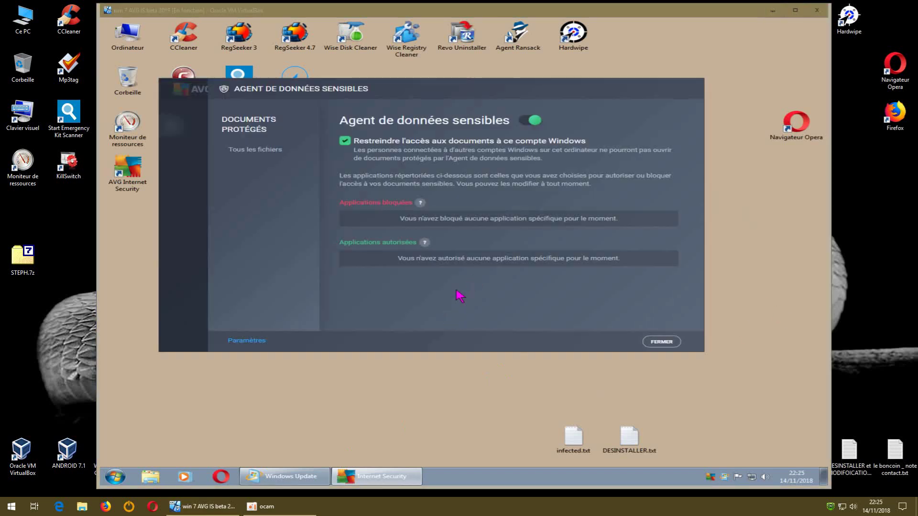
{"action": "left_click", "coordinate": [508, 220]}
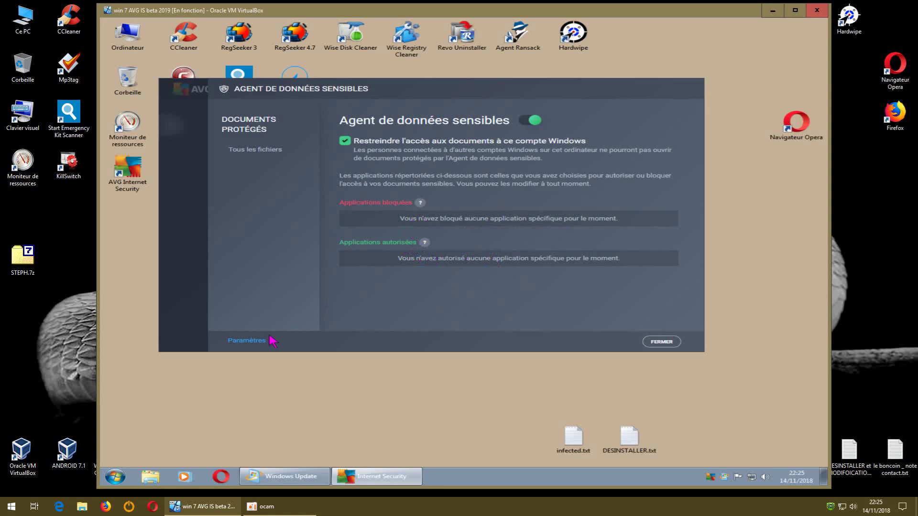
{"action": "left_click", "coordinate": [250, 151]}
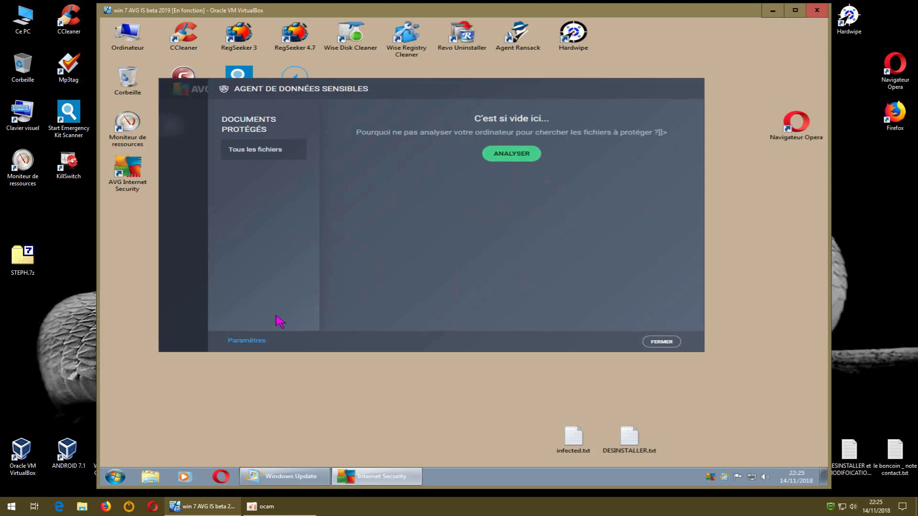
{"action": "left_click", "coordinate": [247, 341]}
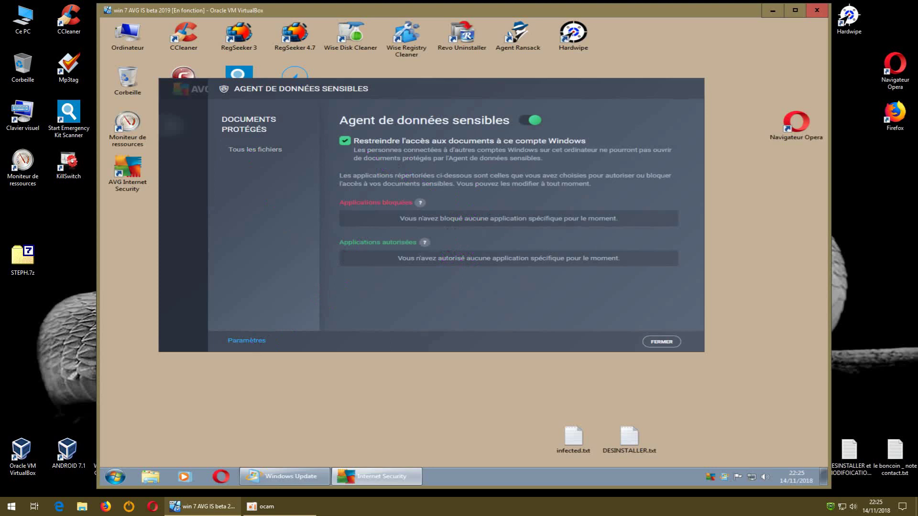
{"action": "left_click", "coordinate": [661, 348]}
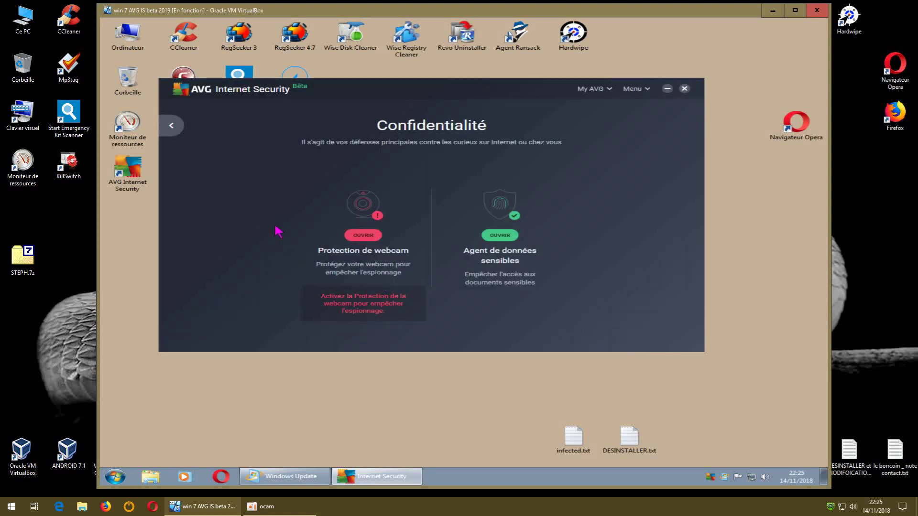
{"action": "left_click", "coordinate": [173, 126]}
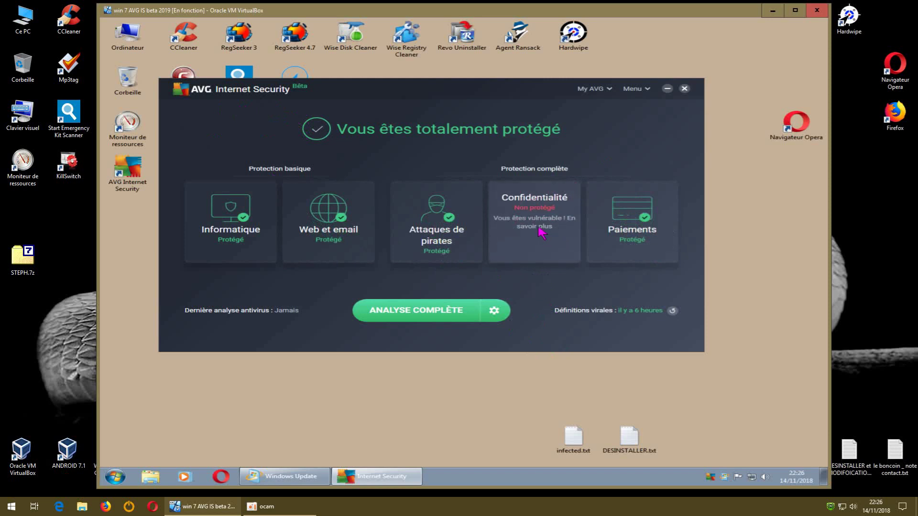
Open the program settings and examine the Composants list and the Exclusions options for file paths under Général.
{"action": "left_click", "coordinate": [632, 90]}
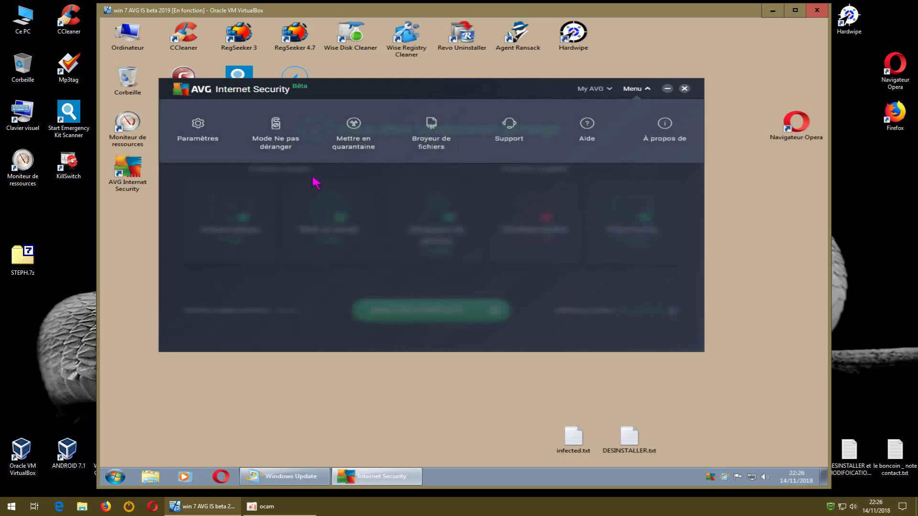
{"action": "left_click", "coordinate": [196, 139]}
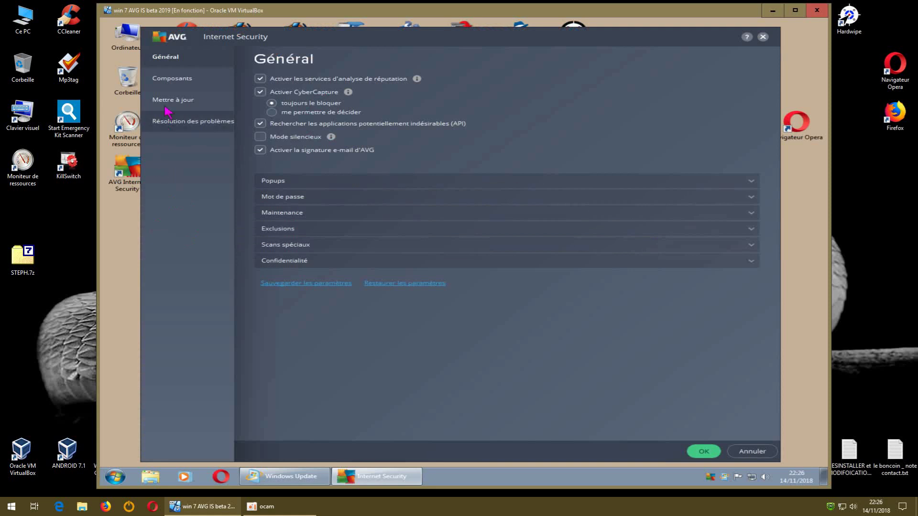
{"action": "left_click", "coordinate": [173, 81]}
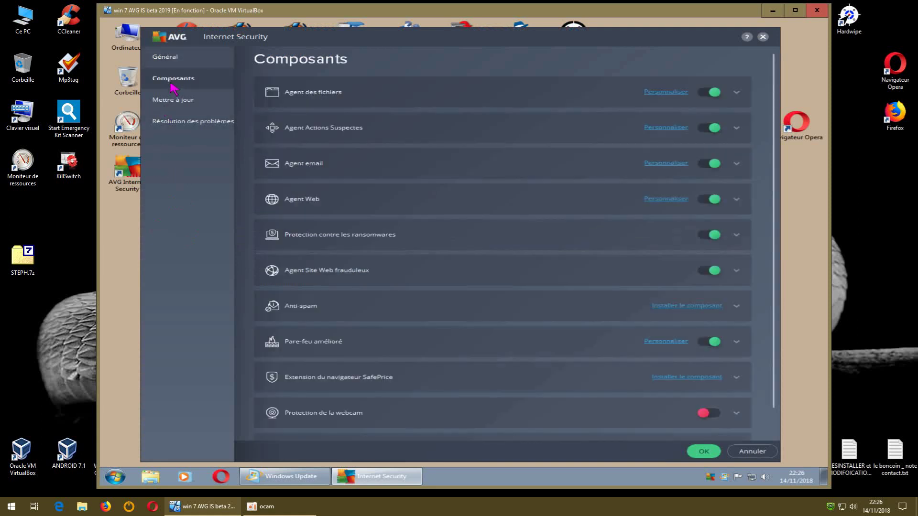
{"action": "left_click", "coordinate": [174, 60]}
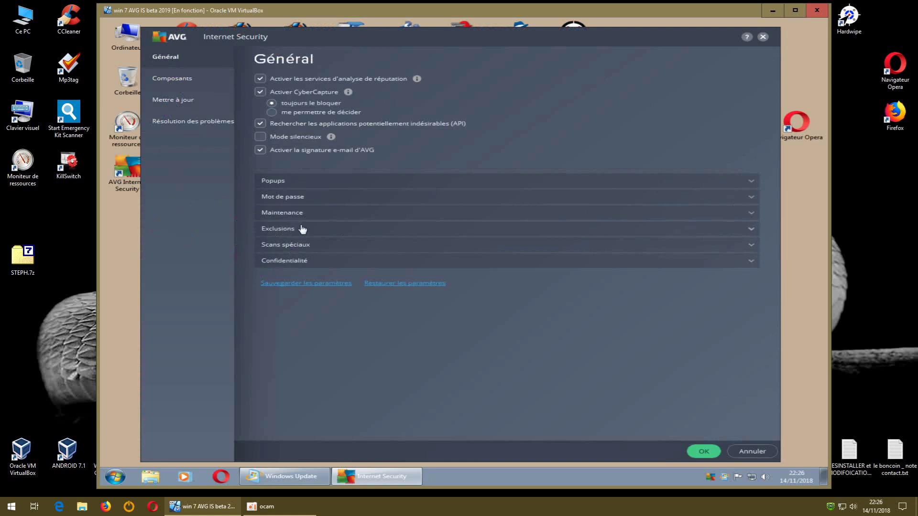
{"action": "left_click", "coordinate": [748, 233]}
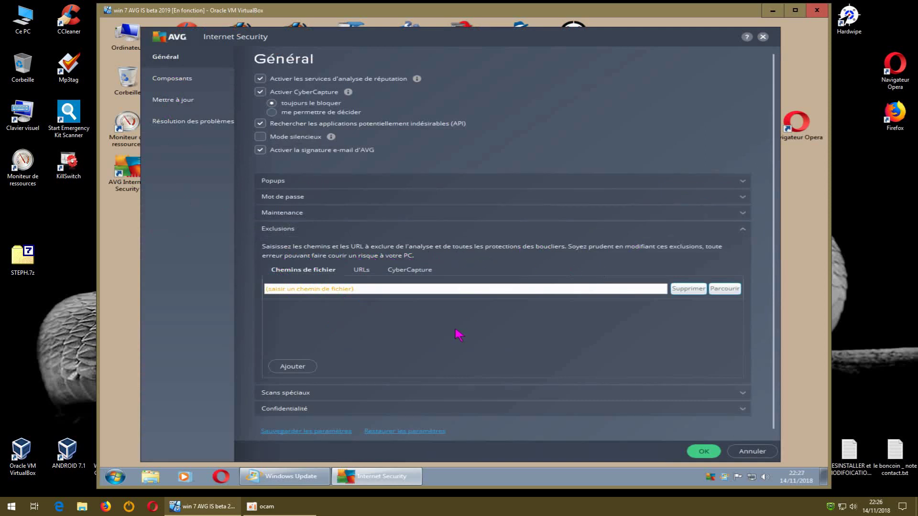
{"action": "scroll", "coordinate": [459, 335], "scroll_direction": "down", "scroll_amount": 1}
{"action": "scroll", "coordinate": [461, 334], "scroll_direction": "up", "scroll_amount": 1}
Examine the Maintenance settings for automatic report cleanup, report size and quarantine limits.
{"action": "left_click", "coordinate": [741, 214]}
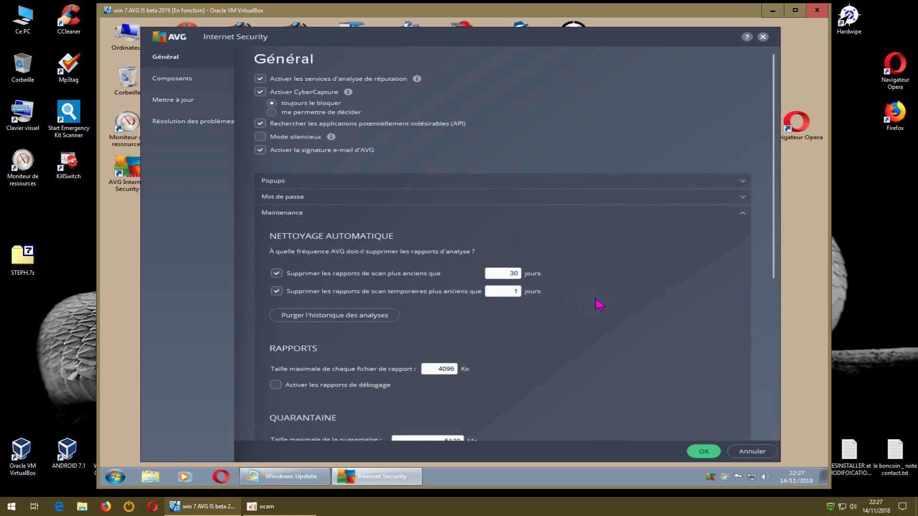
{"action": "left_click_drag", "start_coordinate": [505, 273], "coordinate": [540, 274]}
{"action": "left_click", "coordinate": [698, 451]}
{"action": "scroll", "coordinate": [684, 378], "scroll_direction": "down", "scroll_amount": 5}
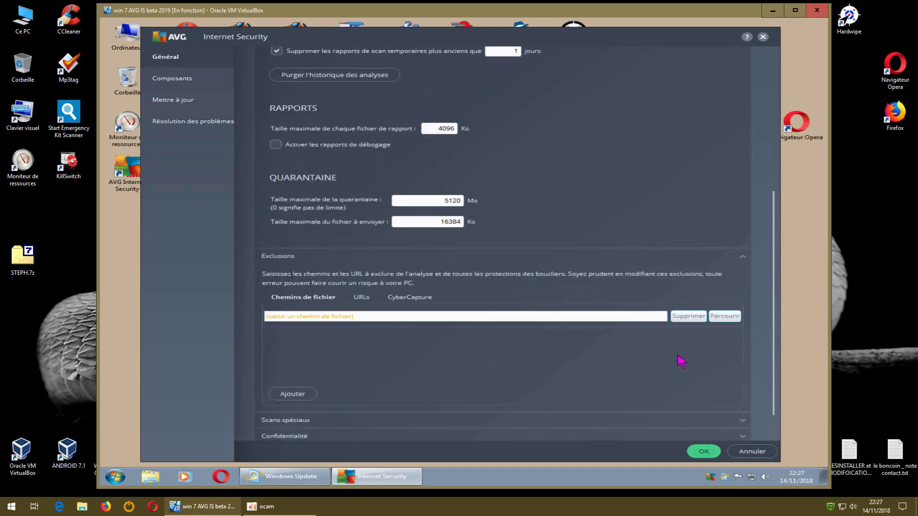
Accept the program settings and close the AVG Internet Security window.
{"action": "left_click", "coordinate": [708, 451]}
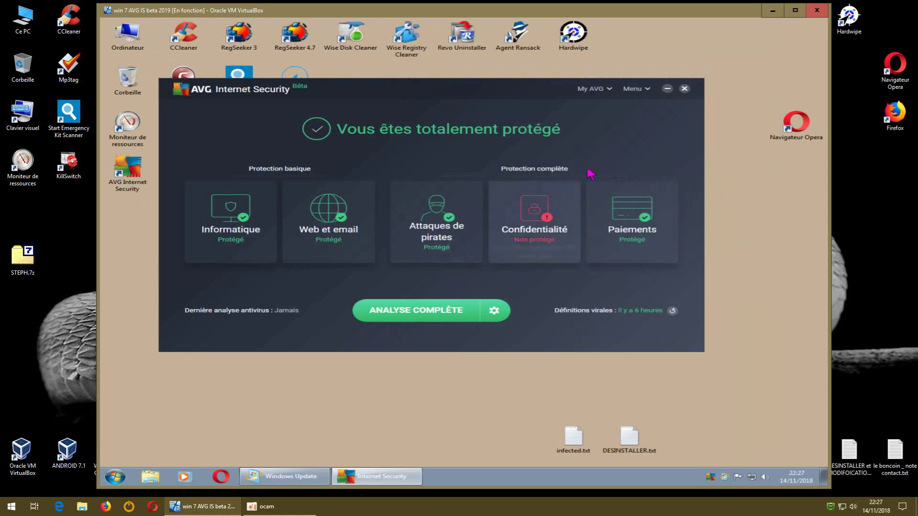
{"action": "left_click", "coordinate": [632, 90]}
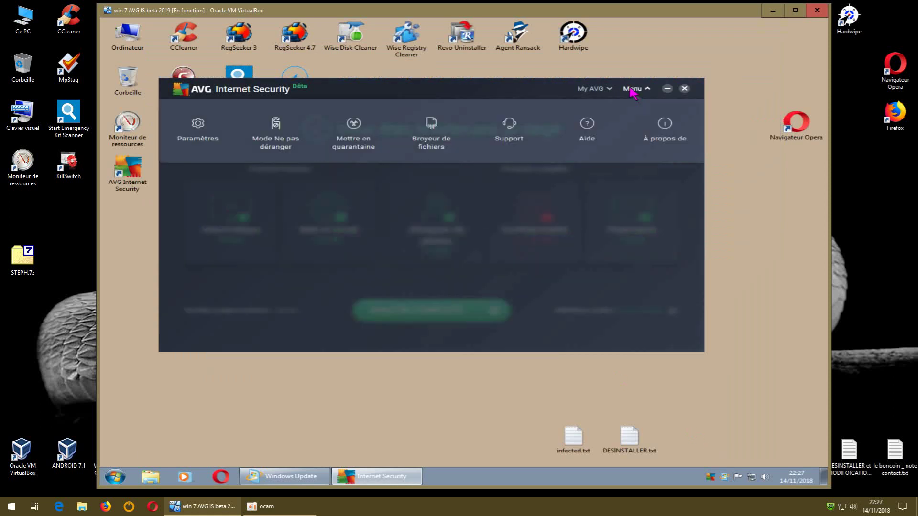
{"action": "left_click", "coordinate": [685, 90]}
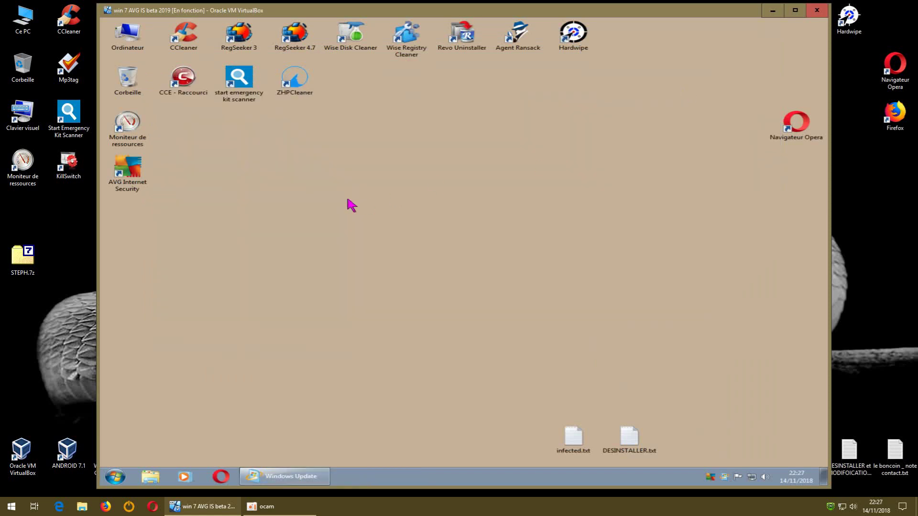